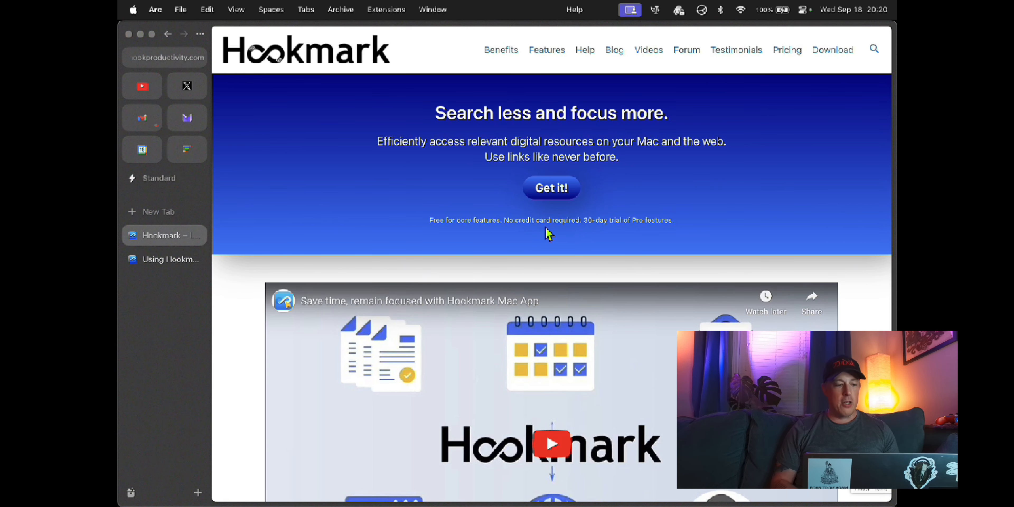
Switch to Obsidian, move the Finder window of Not A Fake Folder aside and try adding CSC Issue 1.pdf to the empty tab
{"action": "key", "text": "ctrl+Right"}
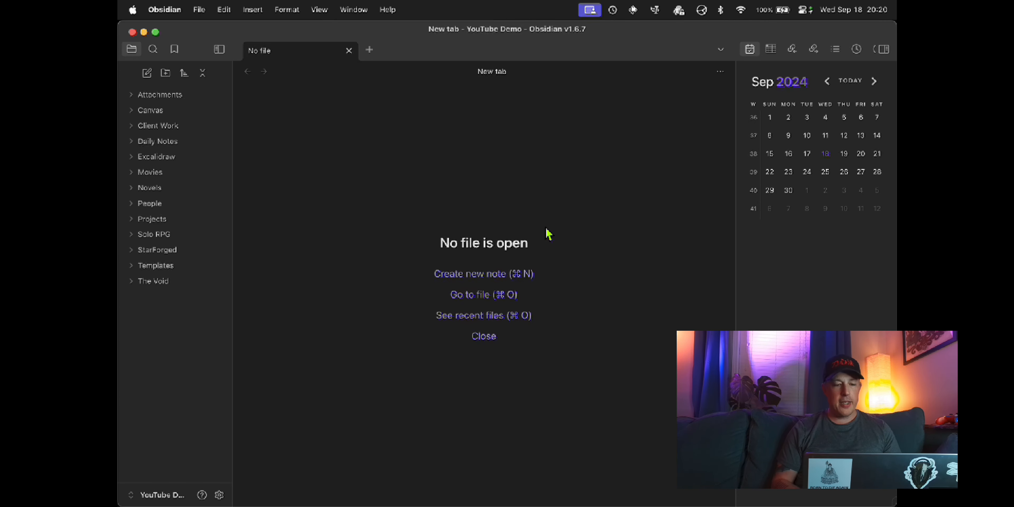
{"action": "key", "text": "super+Tab"}
{"action": "left_click", "coordinate": [548, 233]}
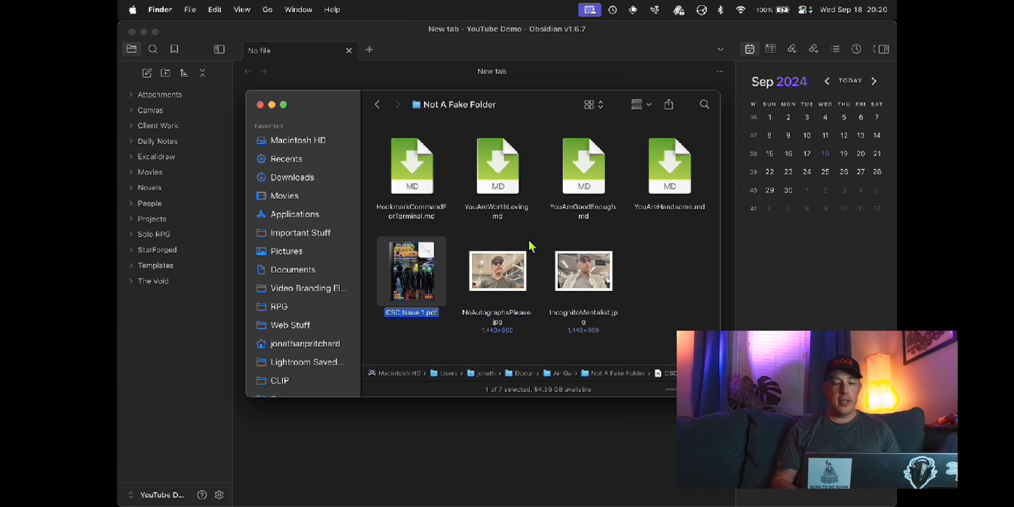
{"action": "left_click_drag", "start_coordinate": [538, 108], "coordinate": [715, 111]}
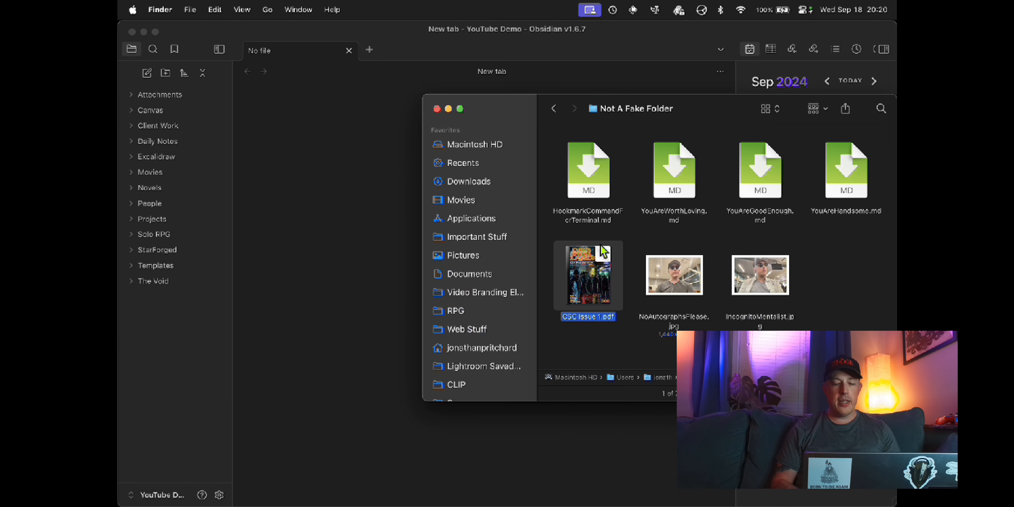
{"action": "left_click_drag", "start_coordinate": [587, 275], "coordinate": [287, 133]}
{"action": "left_click", "coordinate": [335, 187]}
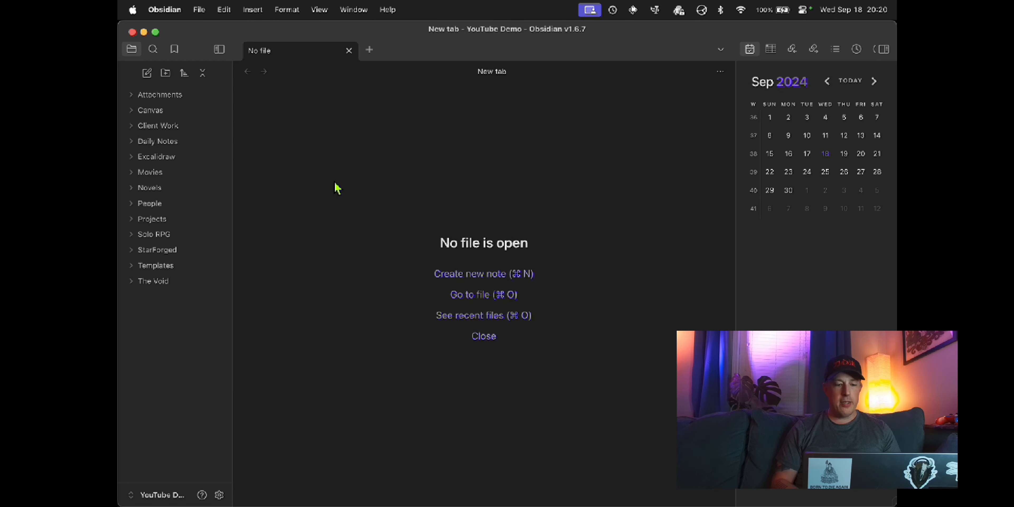
Create a new note titled "Example Linking Documents"
{"action": "key", "text": "super+n"}
{"action": "type", "text": "Example"}
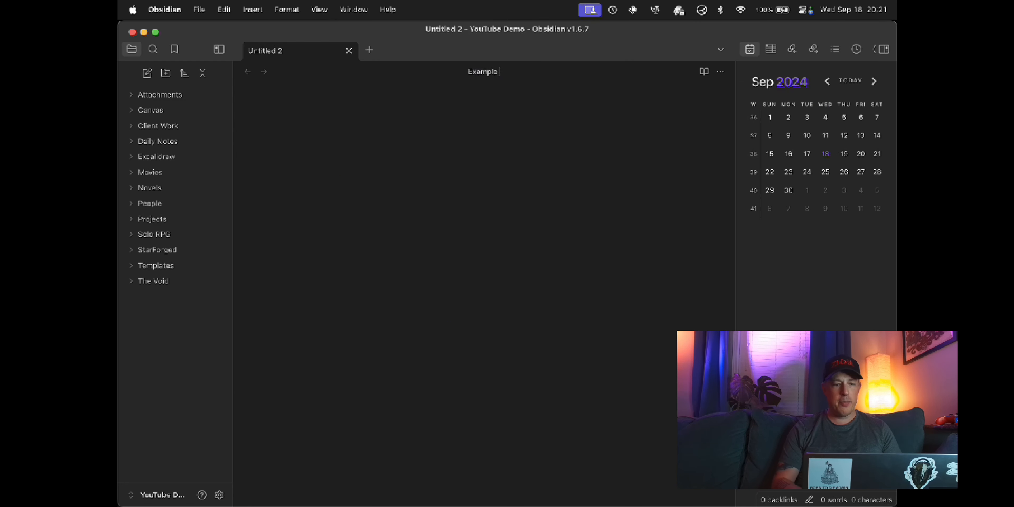
{"action": "type", "text": " Linking Documents"}
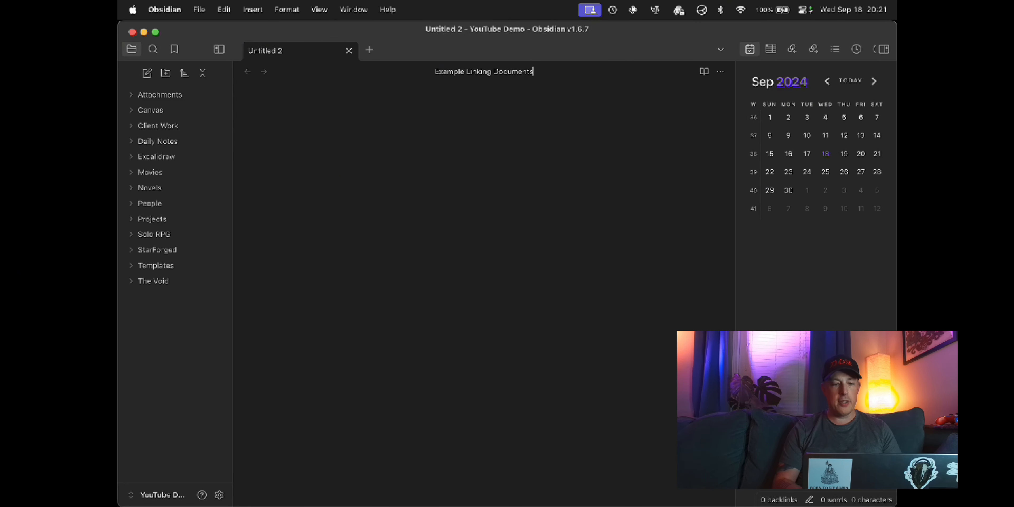
{"action": "key", "text": "Return"}
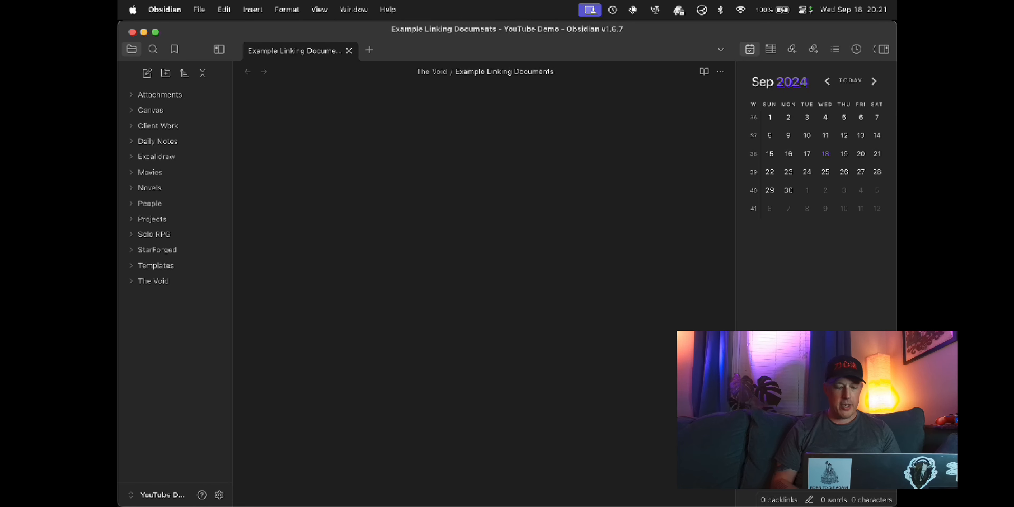
Embed CSC Issue 1.pdf from the Finder folder into the note and expand the vault's Attachments folder
{"action": "key", "text": "super+Tab"}
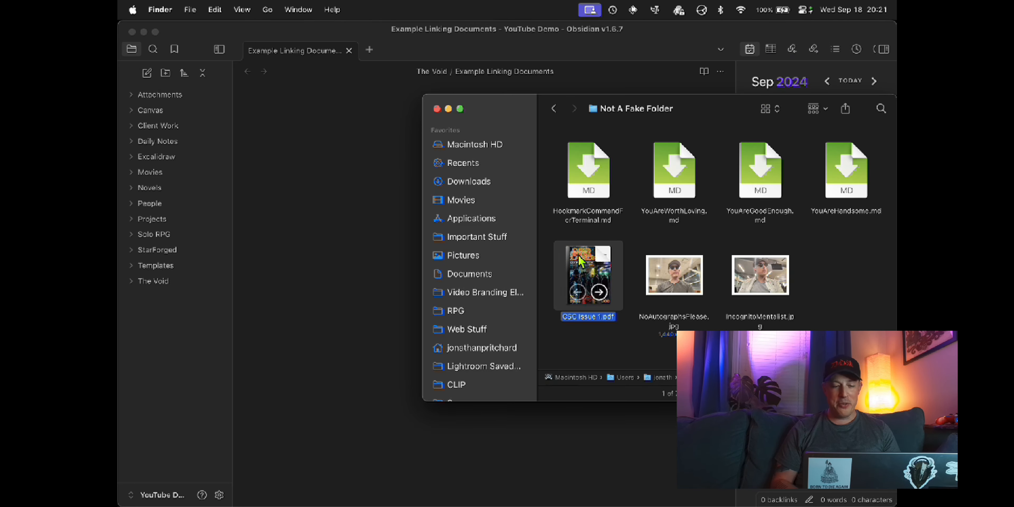
{"action": "left_click_drag", "start_coordinate": [588, 276], "coordinate": [344, 206]}
{"action": "left_click", "coordinate": [276, 171]}
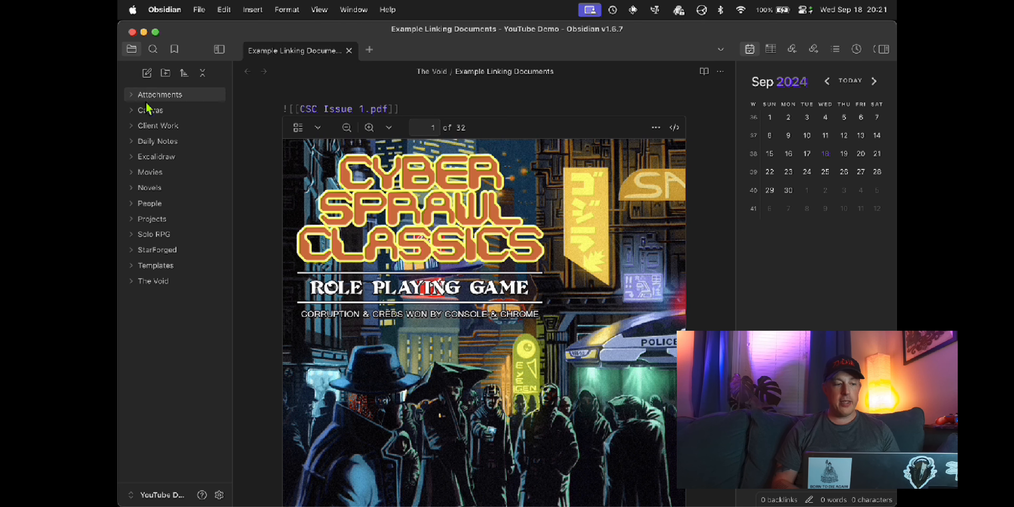
{"action": "left_click", "coordinate": [156, 95]}
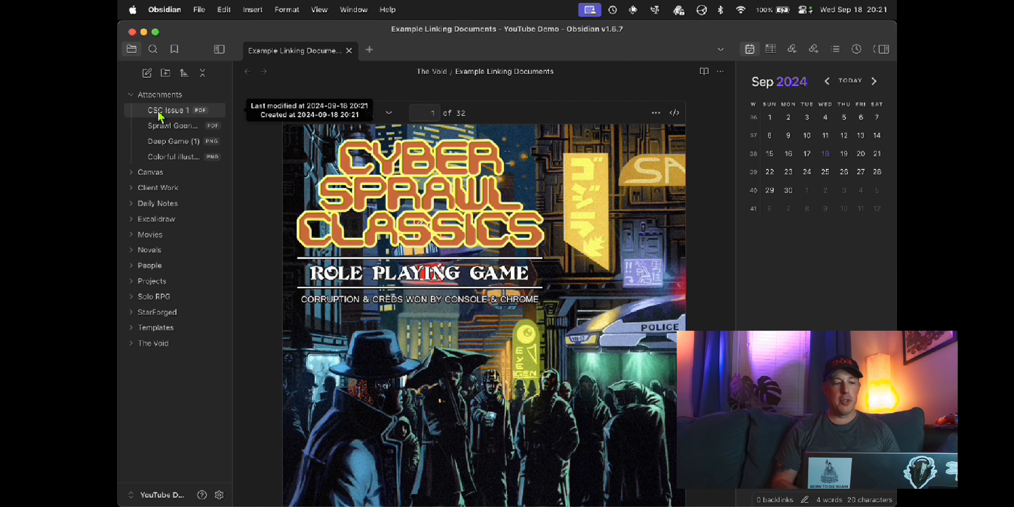
Switch to Finder and select the original CSC Issue 1.pdf in Not A Fake Folder
{"action": "key", "text": "super+Tab"}
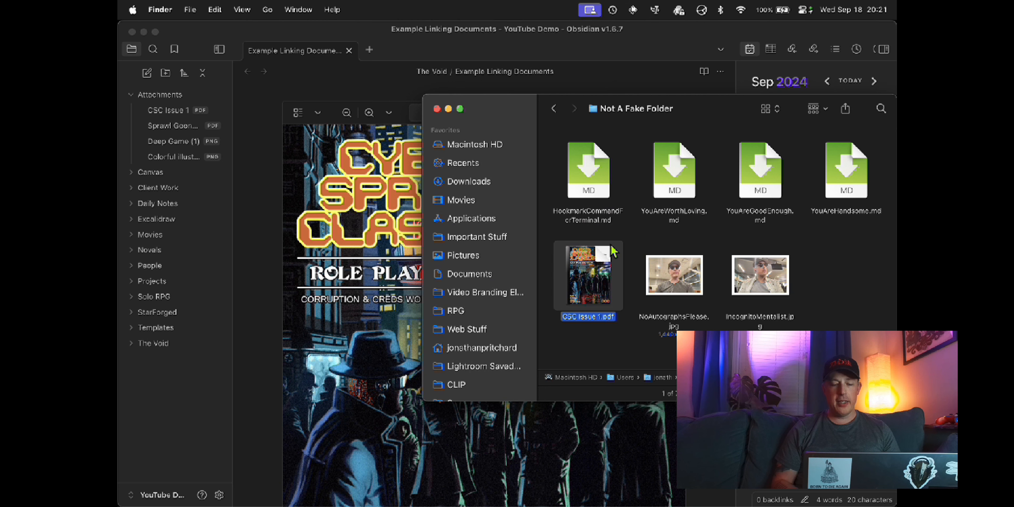
{"action": "left_click", "coordinate": [853, 273]}
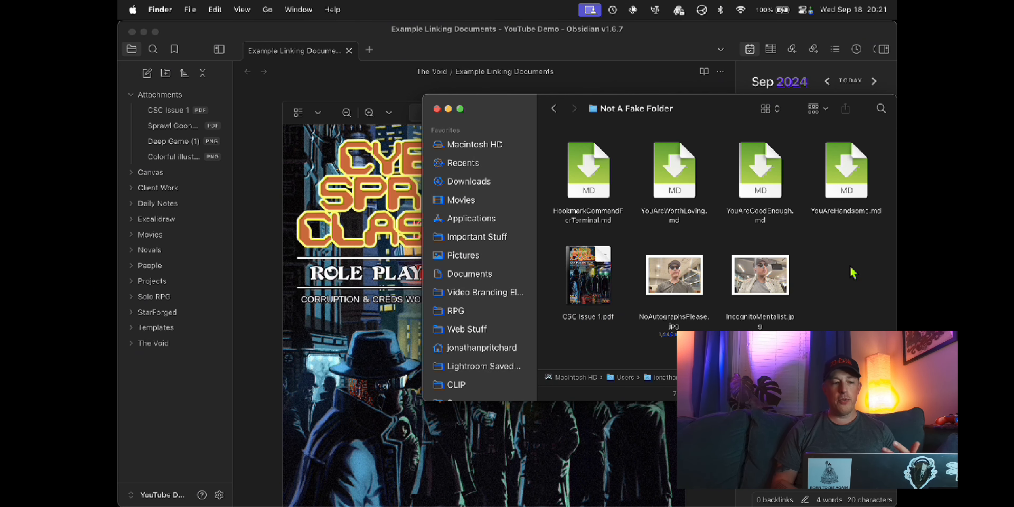
{"action": "left_click", "coordinate": [578, 268]}
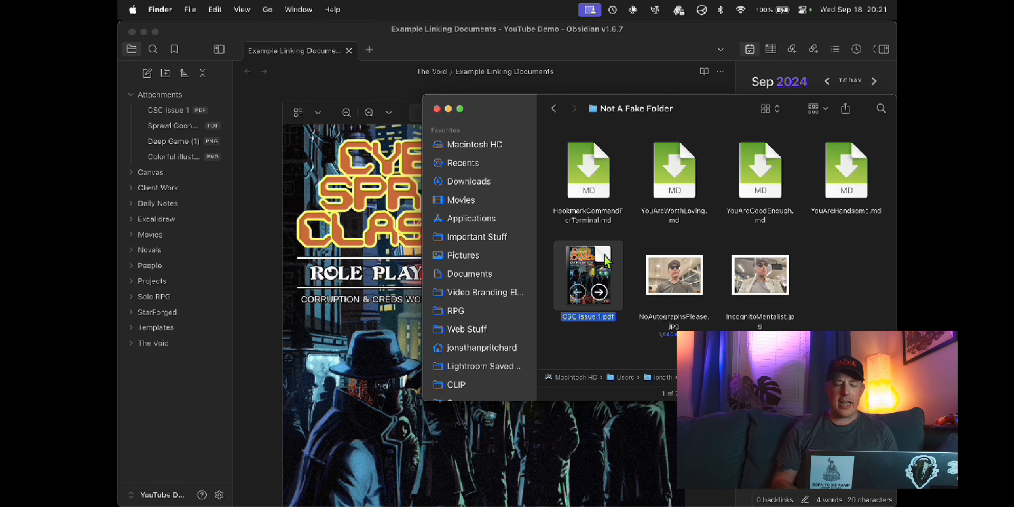
Return to Obsidian, clear the embedded PDF from the note and delete CSC Issue 1.pdf from the Attachments folder
{"action": "left_click", "coordinate": [252, 192]}
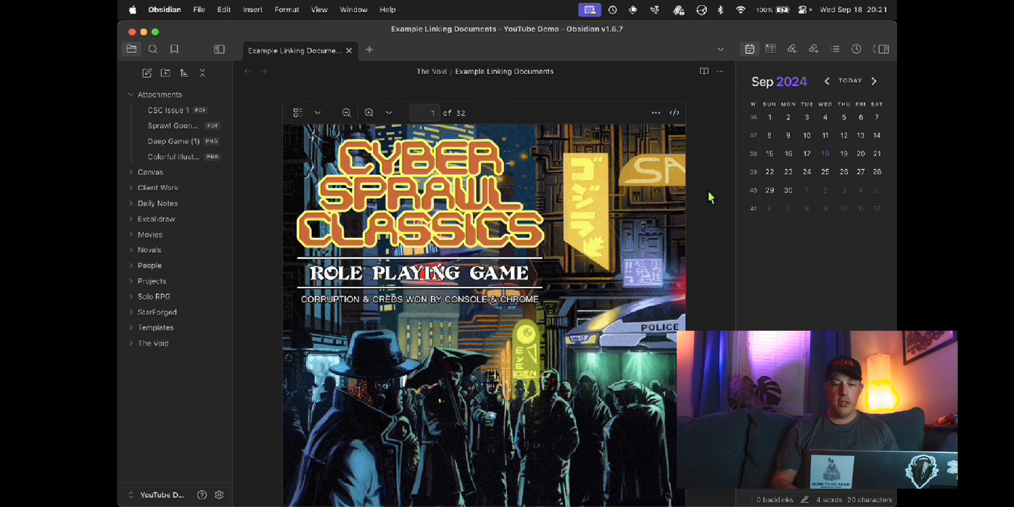
{"action": "scroll", "coordinate": [710, 196], "scroll_direction": "down", "scroll_amount": 10}
{"action": "key", "text": "super+a"}
{"action": "key", "text": "BackSpace"}
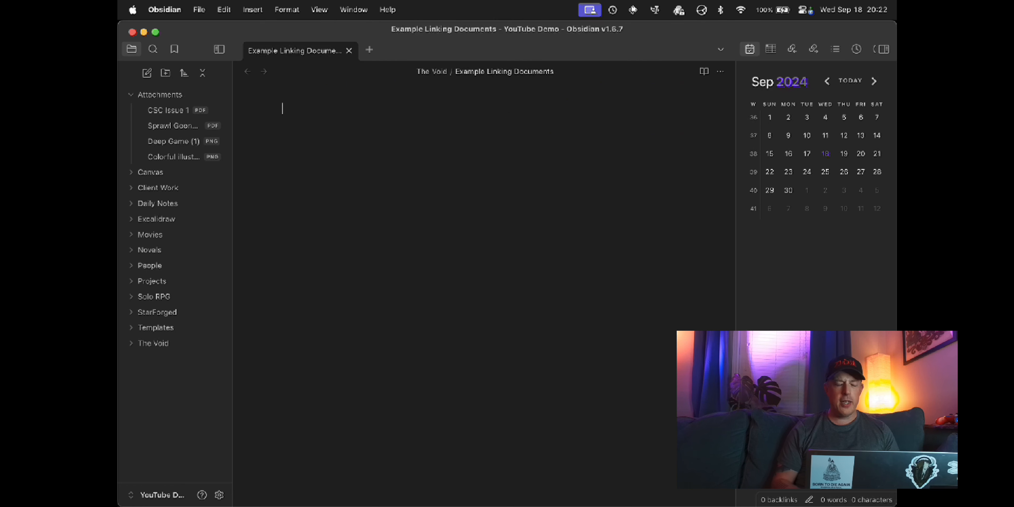
{"action": "right_click", "coordinate": [173, 111]}
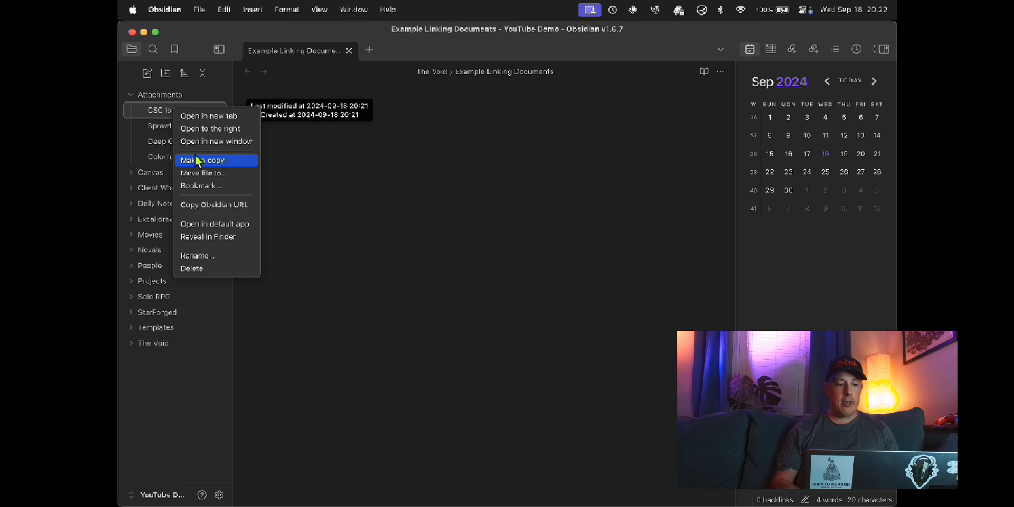
{"action": "left_click", "coordinate": [192, 269]}
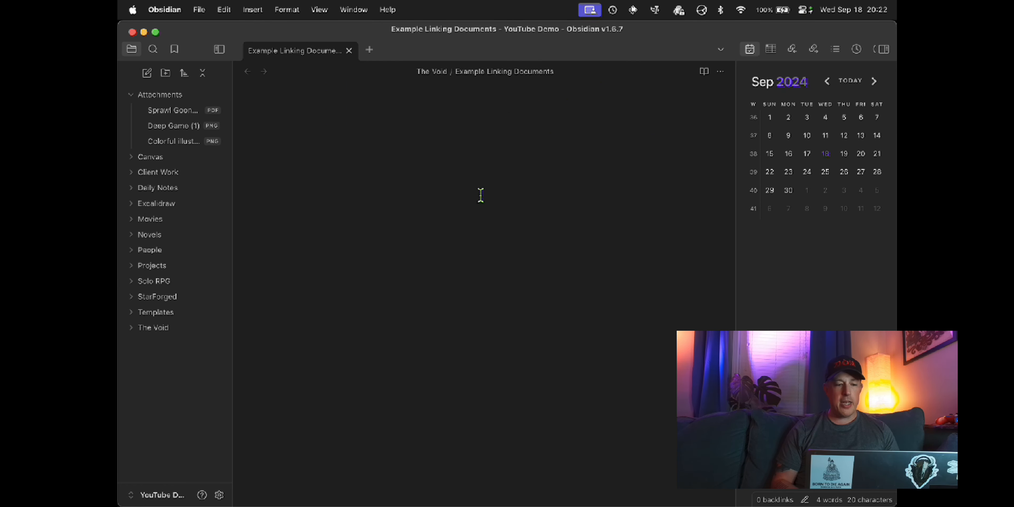
In Finder, invoke Hookmark on CSC Issue 1.pdf and copy a link to the file
{"action": "key", "text": "super+Tab"}
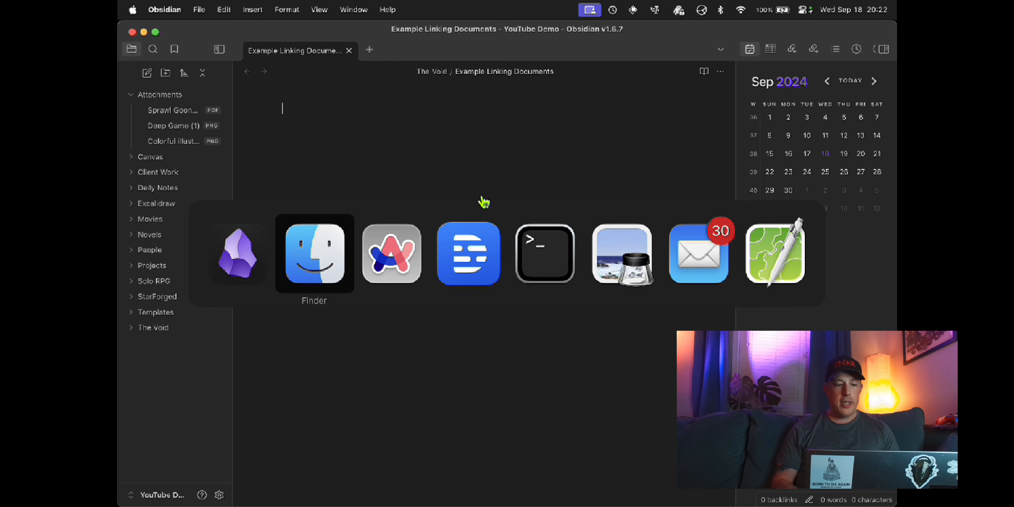
{"action": "left_click", "coordinate": [295, 267]}
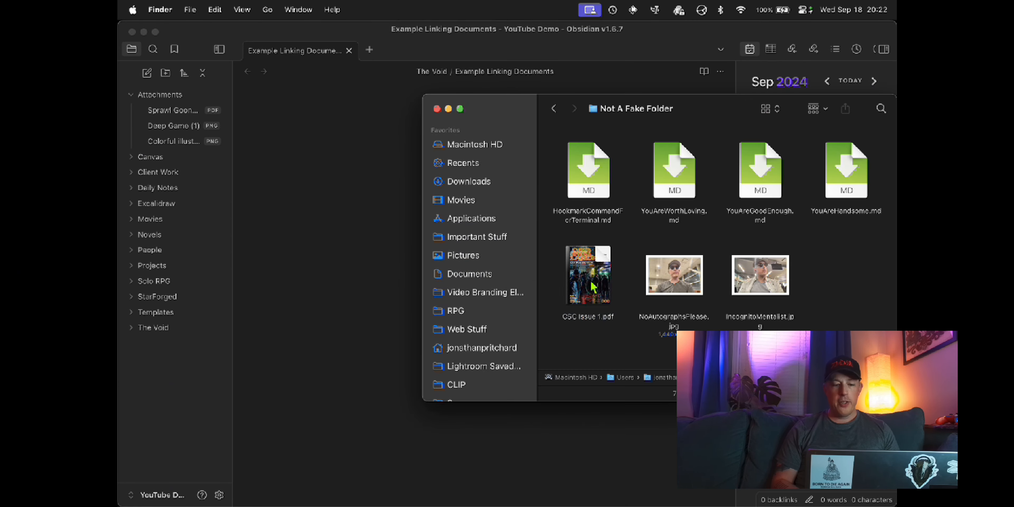
{"action": "mouse_move", "coordinate": [593, 279]}
{"action": "key", "text": "super+shift+space"}
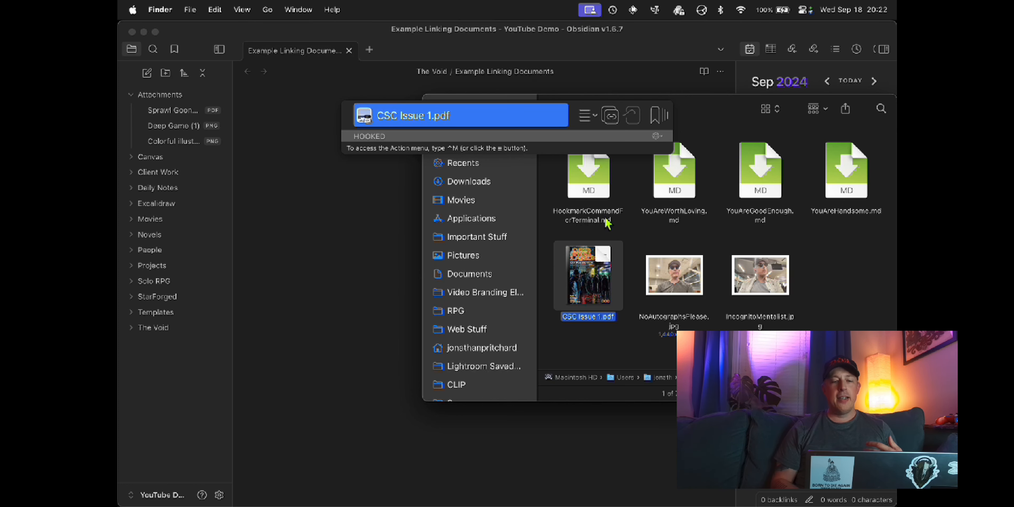
{"action": "left_click", "coordinate": [611, 117]}
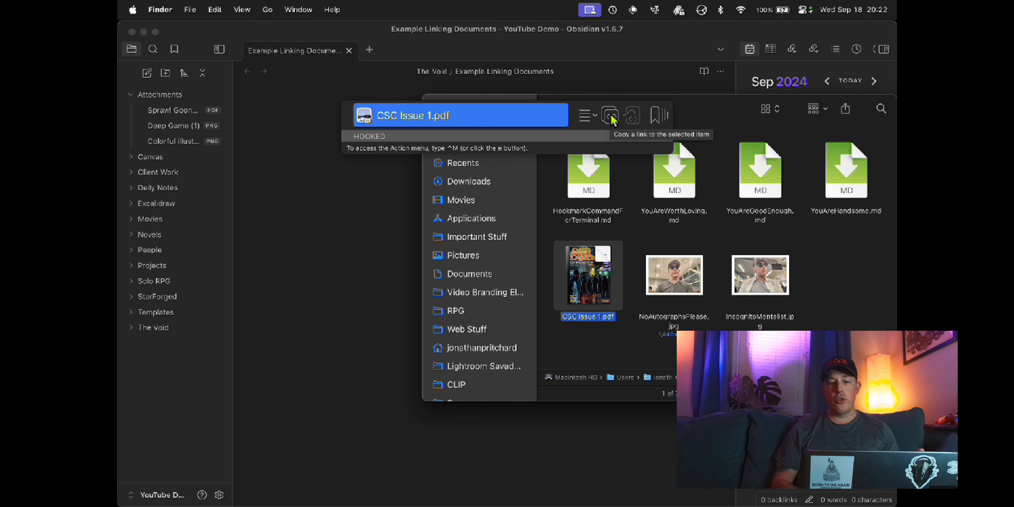
Paste the copied Hookmark link to CSC Issue 1.pdf into the empty Obsidian note
{"action": "left_click", "coordinate": [344, 252]}
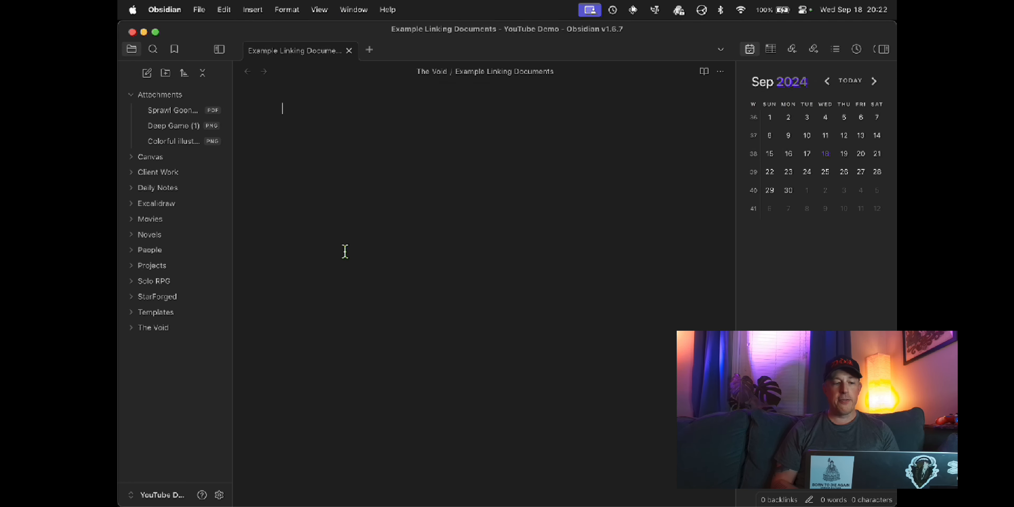
{"action": "type", "text": "[CSC Issue 1.pdf](hook://file/kpYyAoOvd?p=QWlyIEdhcCBGb2xkZXIvTm90IEEgRmFrZSBGb2xkZXI=&n=CSC%20Issue%201%2Epdf)"}
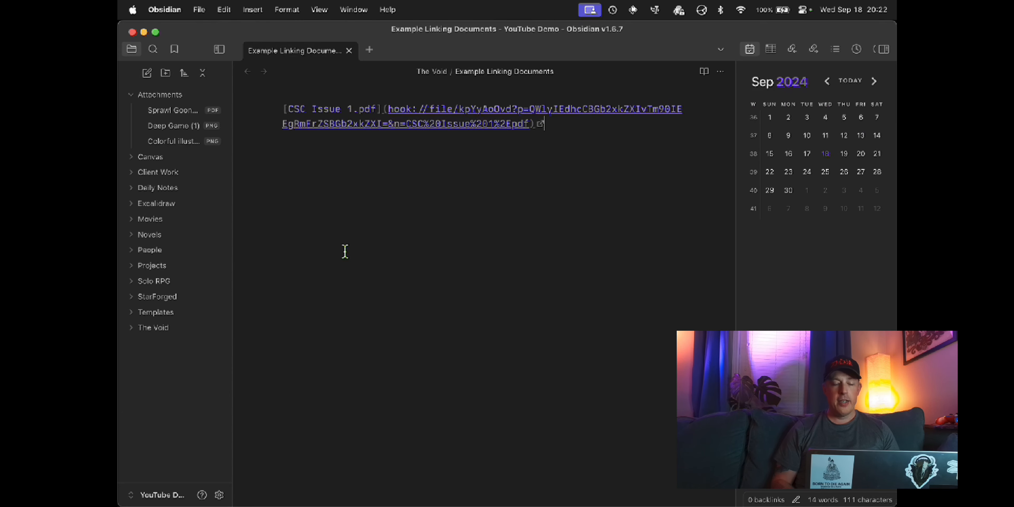
{"action": "key", "text": "Return"}
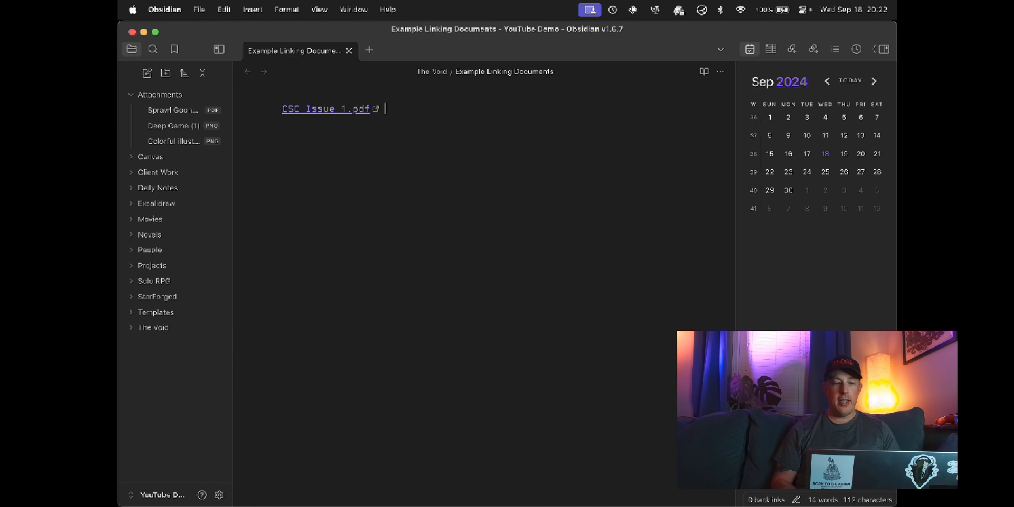
Open the CSC Issue 1.pdf link from the note, look through the document's first pages in Preview and close it
{"action": "left_click", "coordinate": [314, 110]}
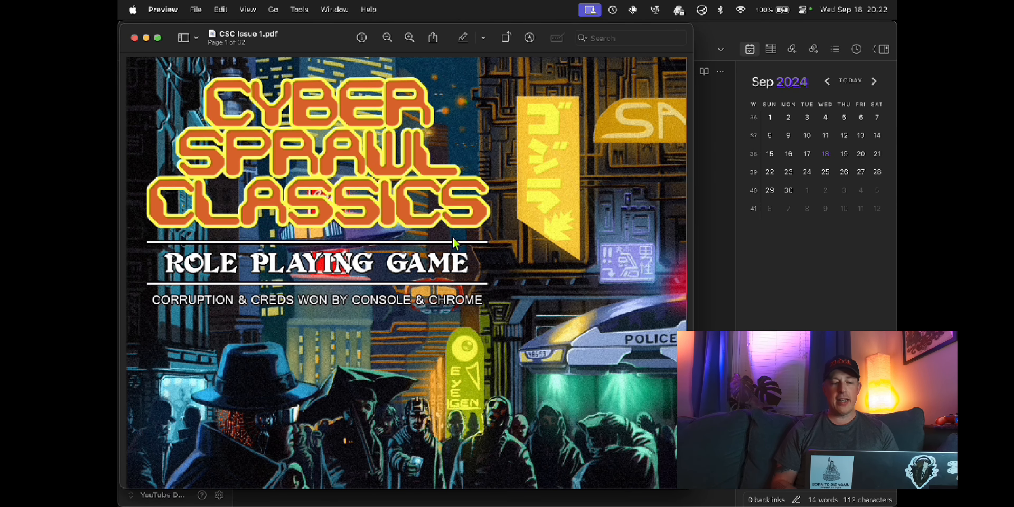
{"action": "scroll", "coordinate": [453, 237], "scroll_direction": "down", "scroll_amount": 3}
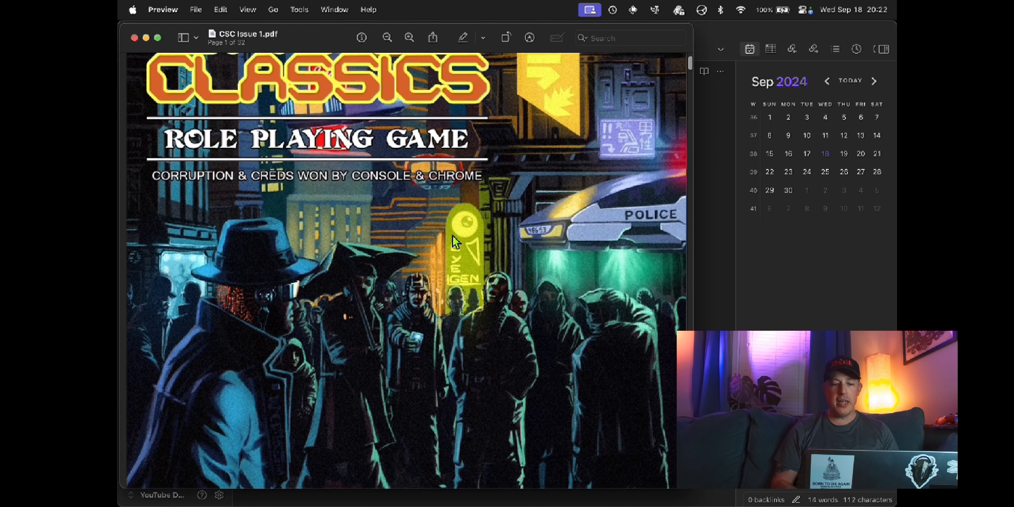
{"action": "scroll", "coordinate": [452, 236], "scroll_direction": "down", "scroll_amount": 15}
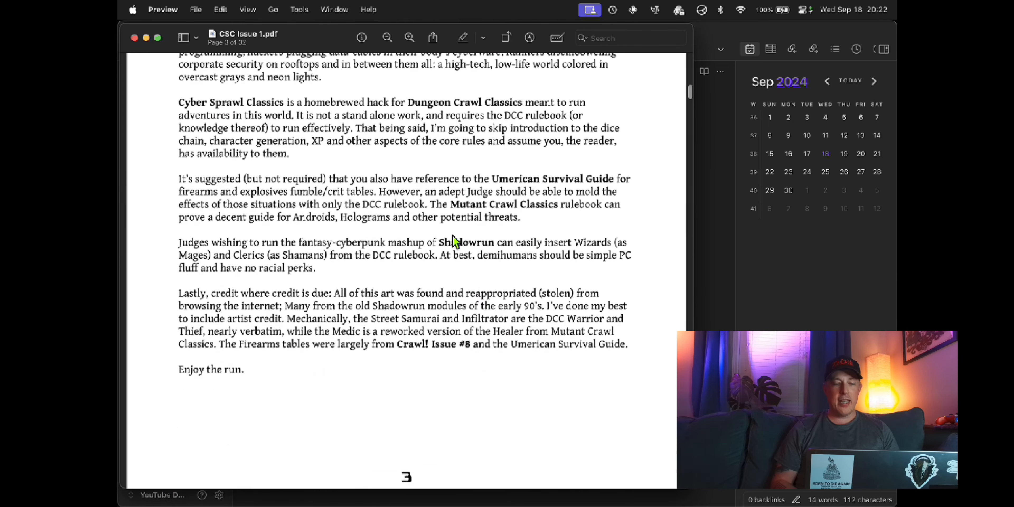
{"action": "scroll", "coordinate": [453, 236], "scroll_direction": "down", "scroll_amount": 10}
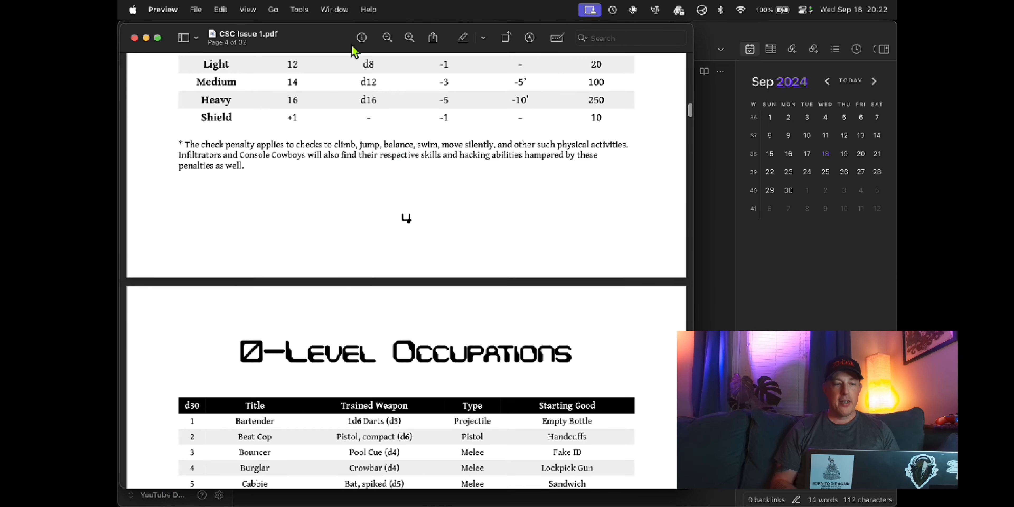
{"action": "key", "text": "super+w"}
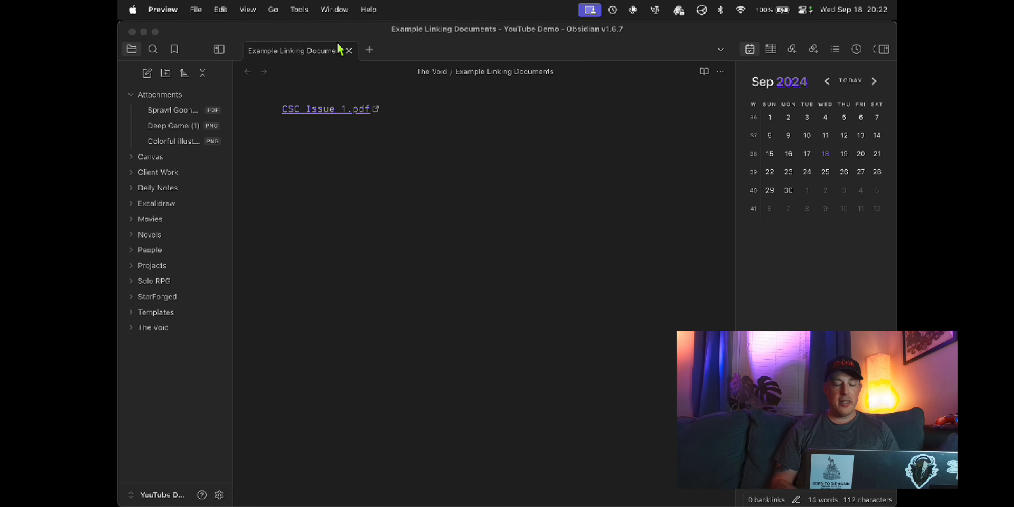
Return to the Obsidian note and add an exclamation mark before the CSC Issue 1.pdf link to try embedding it
{"action": "left_click", "coordinate": [539, 204]}
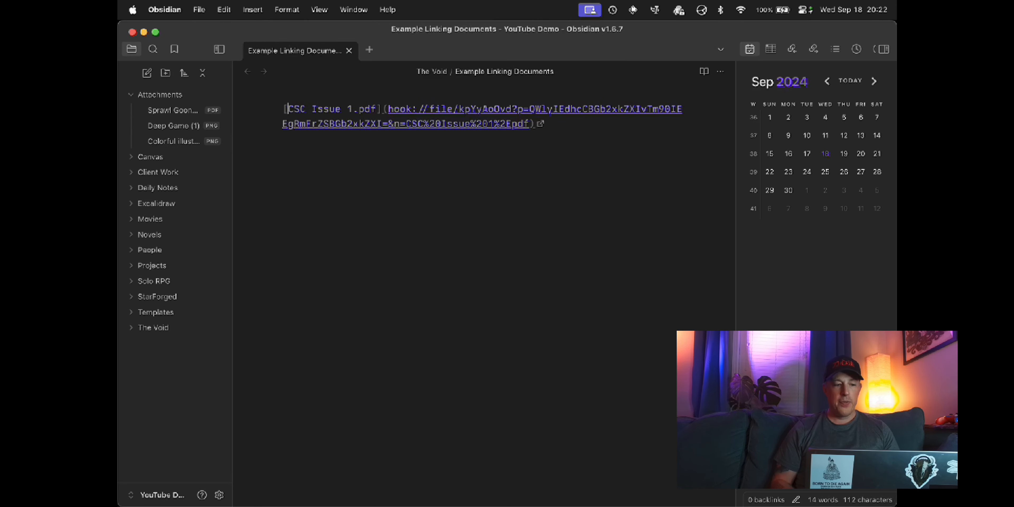
{"action": "type", "text": "!"}
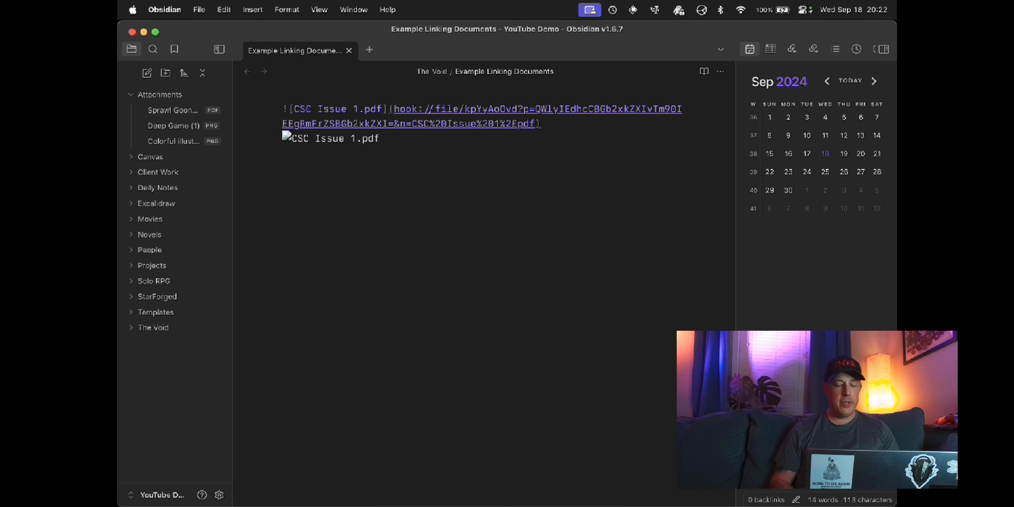
{"action": "key", "text": "super+z"}
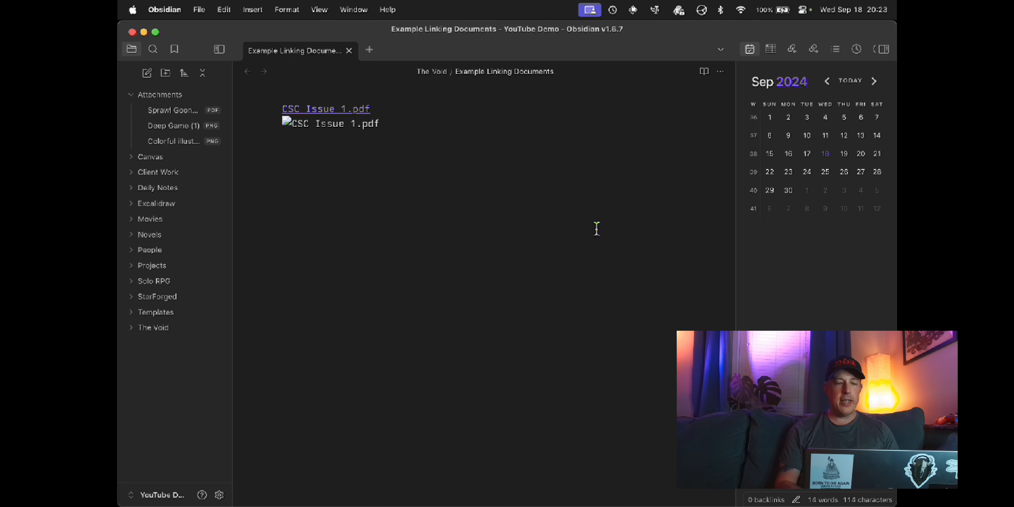
Find the community plugin "advanced uri", install and enable Advanced URI, and close the plugin browser
{"action": "key", "text": "super+comma"}
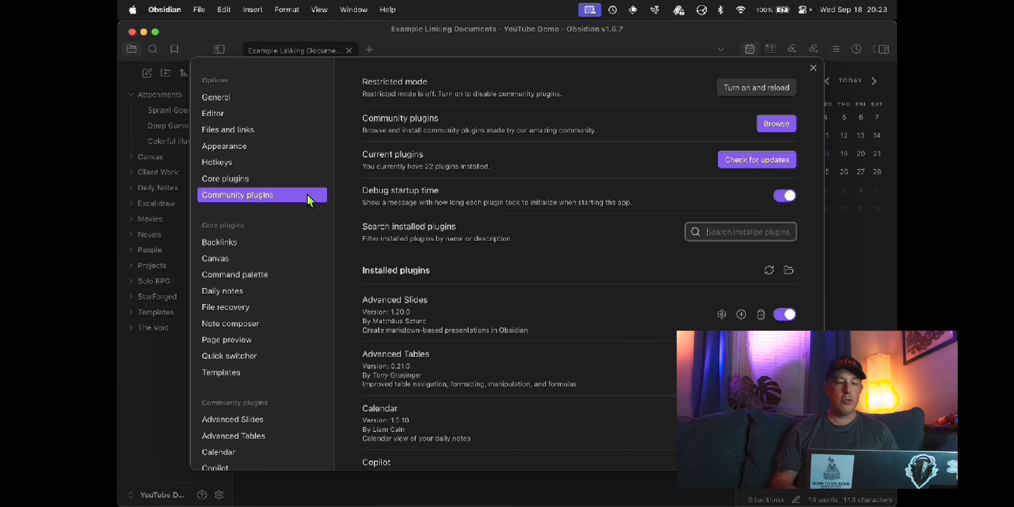
{"action": "left_click", "coordinate": [772, 125]}
{"action": "type", "text": "advanced uri"}
{"action": "left_click", "coordinate": [271, 165]}
{"action": "left_click", "coordinate": [408, 227]}
{"action": "left_click", "coordinate": [416, 231]}
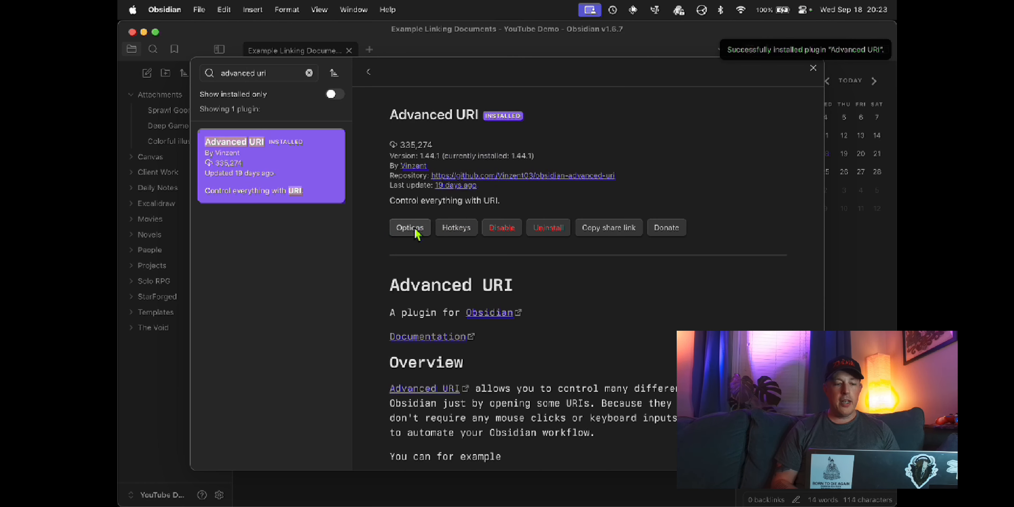
{"action": "left_click", "coordinate": [813, 68]}
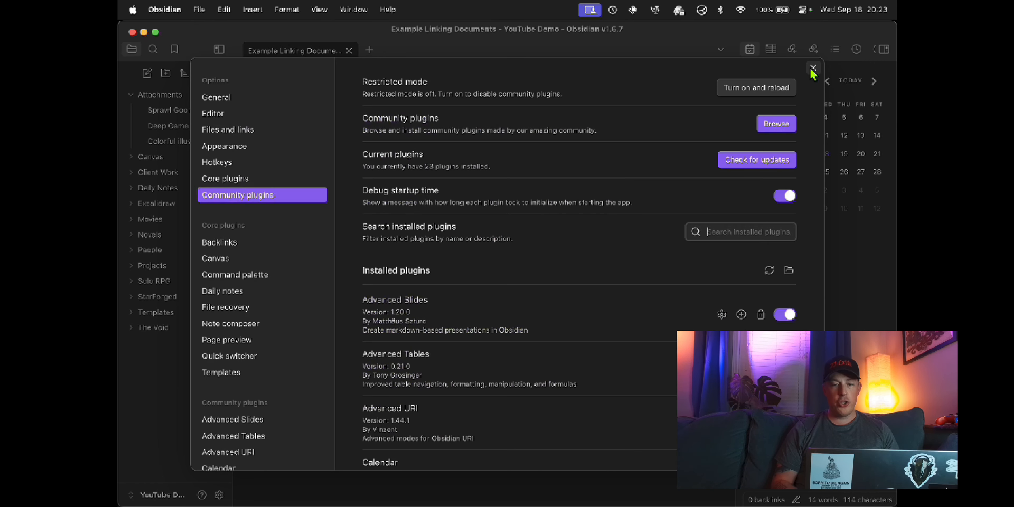
Close the settings and remove the exclamation mark before the CSC Issue 1.pdf link in the note
{"action": "left_click", "coordinate": [813, 69]}
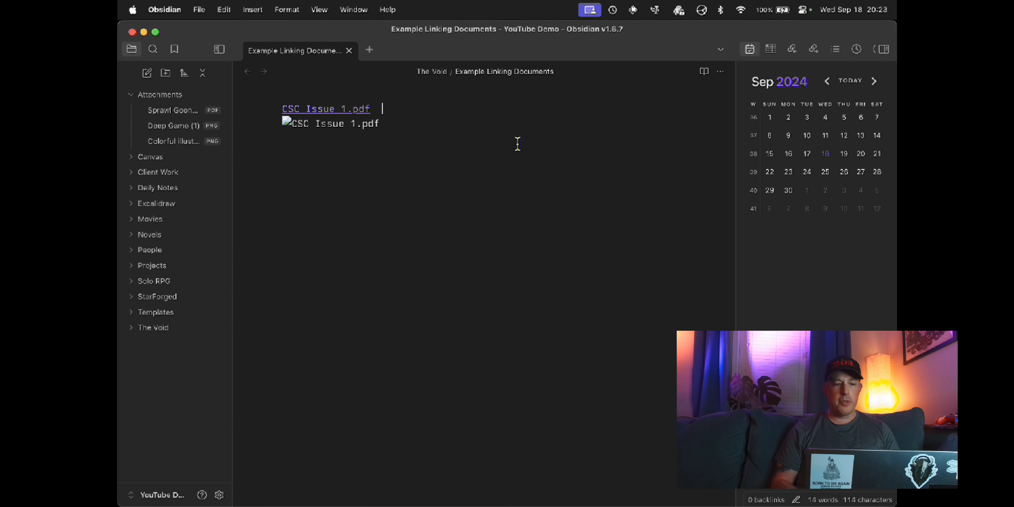
{"action": "key", "text": "Up"}
{"action": "key", "text": "Right"}
{"action": "key", "text": "BackSpace"}
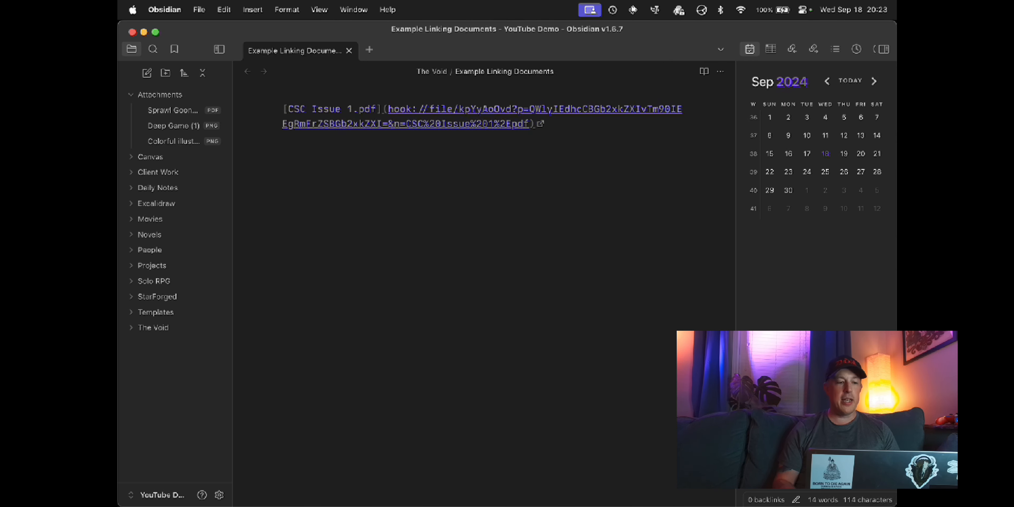
{"action": "key", "text": "Down"}
{"action": "key", "text": "Down"}
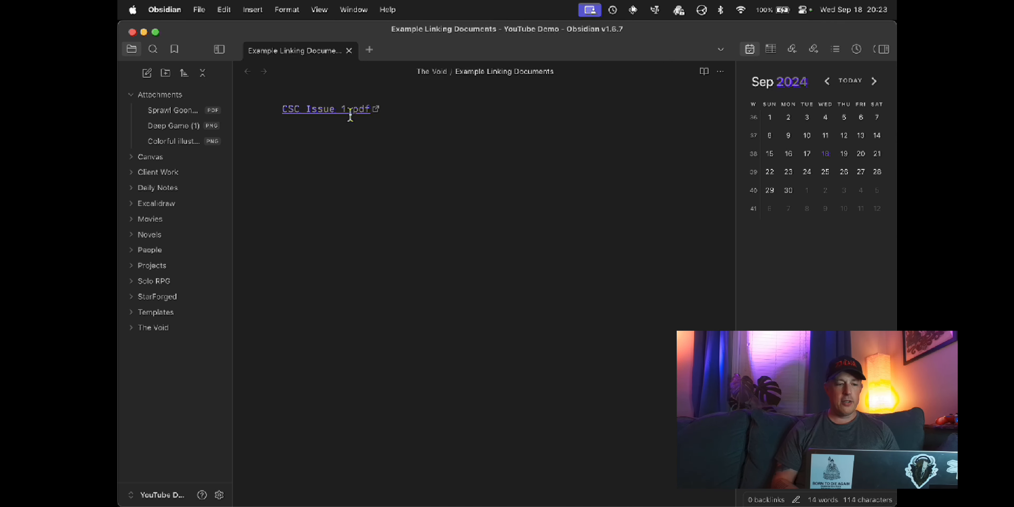
Close the note and reopen Example Linking Documents by searching the vault's files for "example"
{"action": "key", "text": "super+w"}
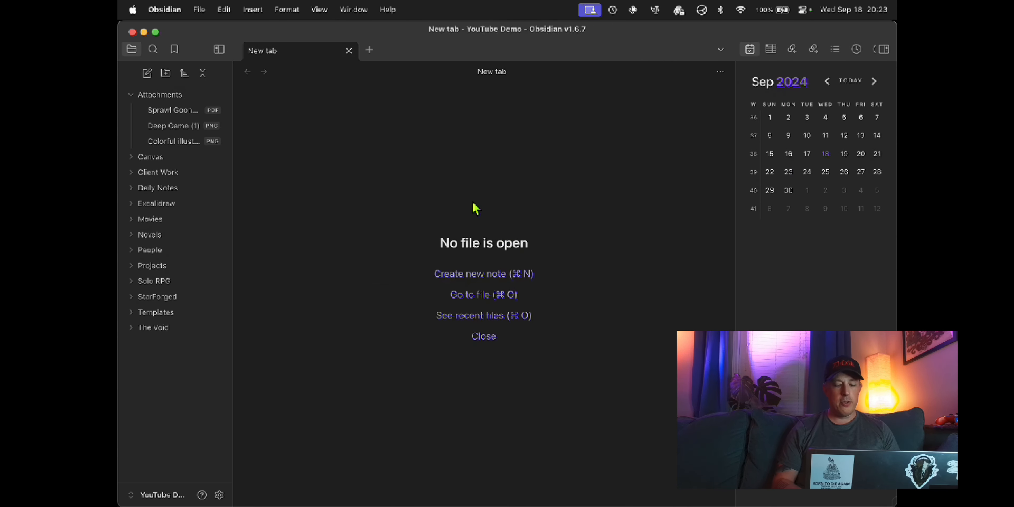
{"action": "key", "text": "super+o"}
{"action": "type", "text": "example"}
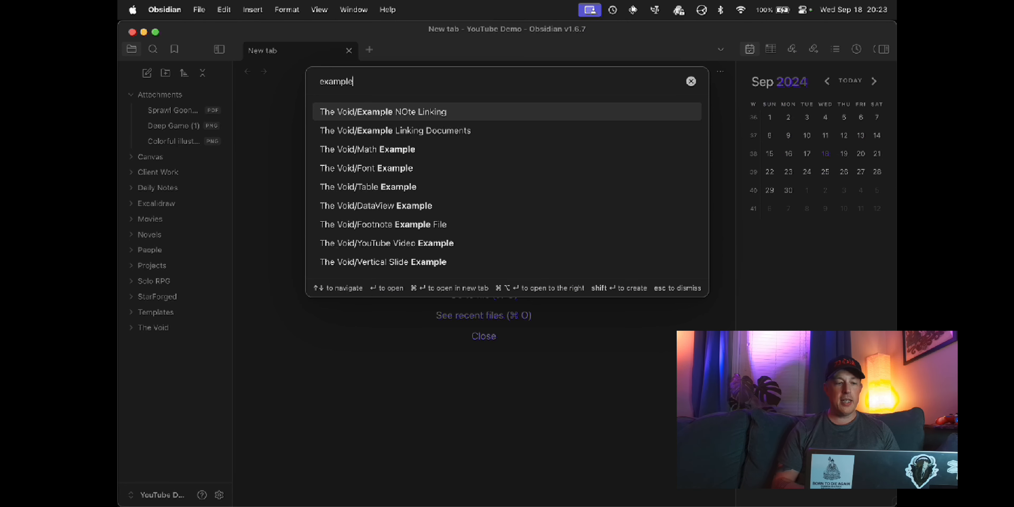
{"action": "key", "text": "Down"}
{"action": "key", "text": "Return"}
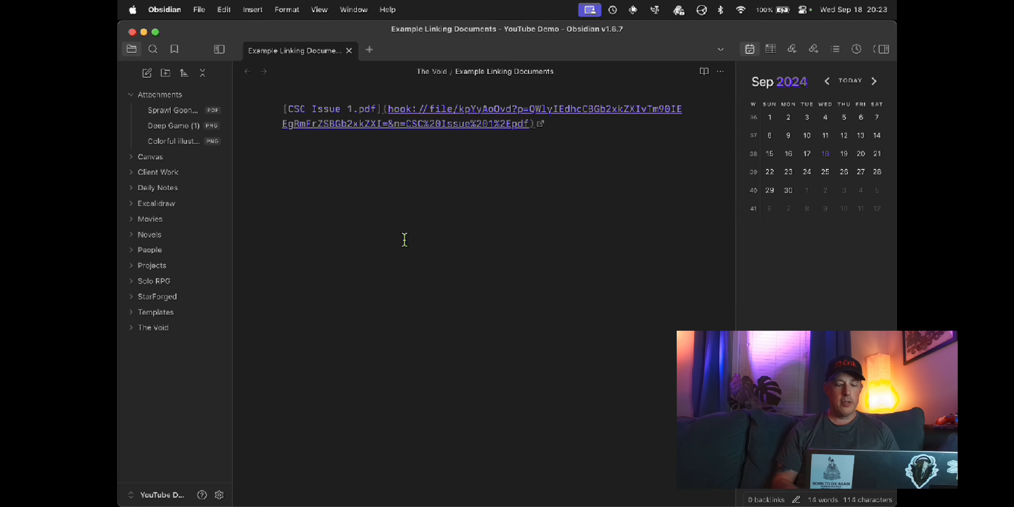
Restore the exclamation mark before the CSC Issue 1.pdf link to retry the embed
{"action": "key", "text": "BackSpace"}
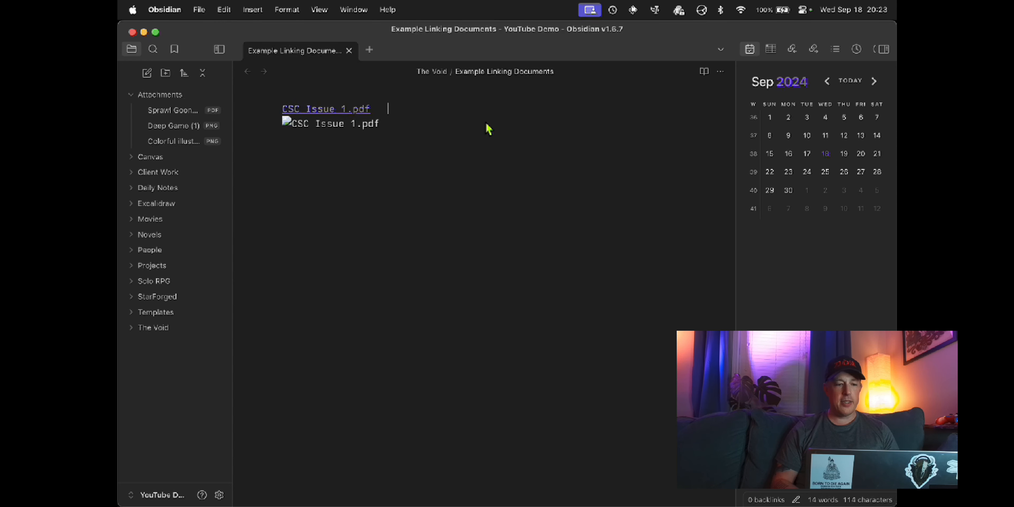
{"action": "key", "text": "super+z"}
{"action": "left_click", "coordinate": [486, 151]}
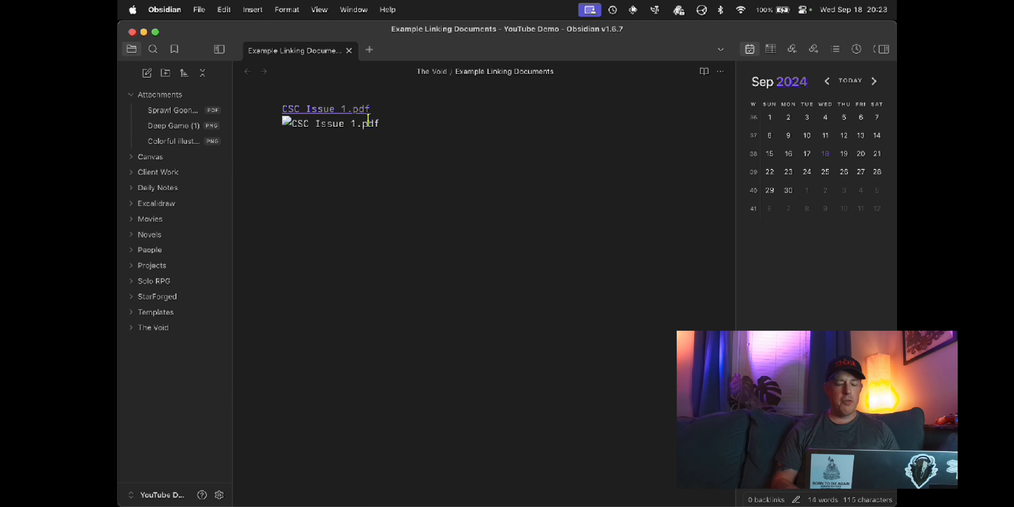
Open the CSC Issue 1.pdf link, view its cover page in Preview, close it and return to the note
{"action": "left_click", "coordinate": [354, 112]}
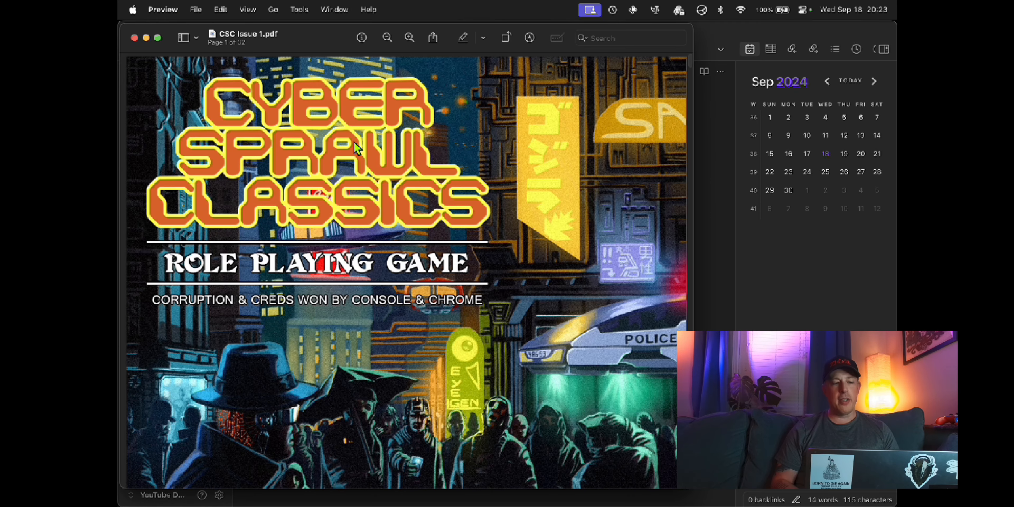
{"action": "scroll", "coordinate": [376, 168], "scroll_direction": "down", "scroll_amount": 3}
{"action": "scroll", "coordinate": [376, 169], "scroll_direction": "down", "scroll_amount": 2}
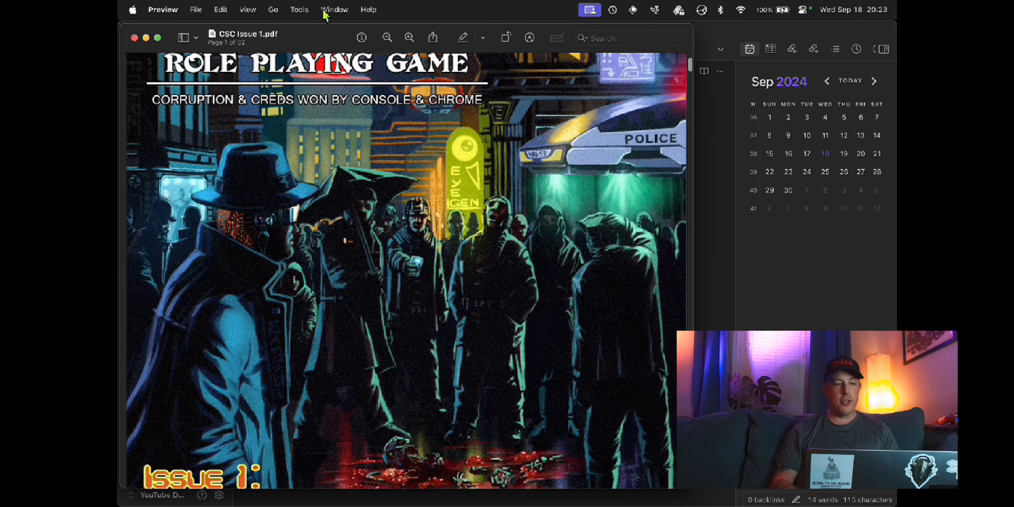
{"action": "key", "text": "cmd+w"}
{"action": "left_click", "coordinate": [418, 163]}
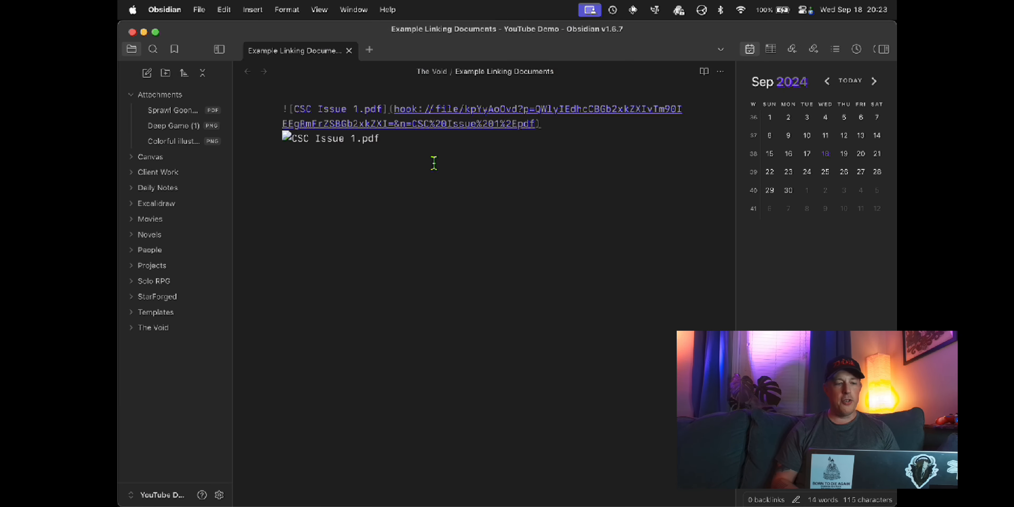
Restart Obsidian and turn the CSC Issue 1.pdf embed back into a plain link by removing its exclamation mark
{"action": "key", "text": "super+h"}
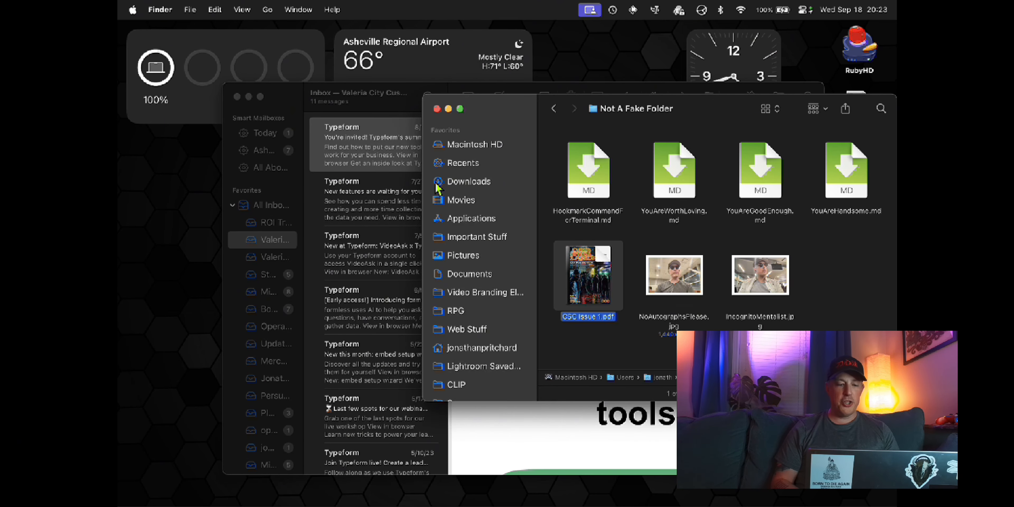
{"action": "key", "text": "super+Tab"}
{"action": "key", "text": "alt+space"}
{"action": "type", "text": "ob"}
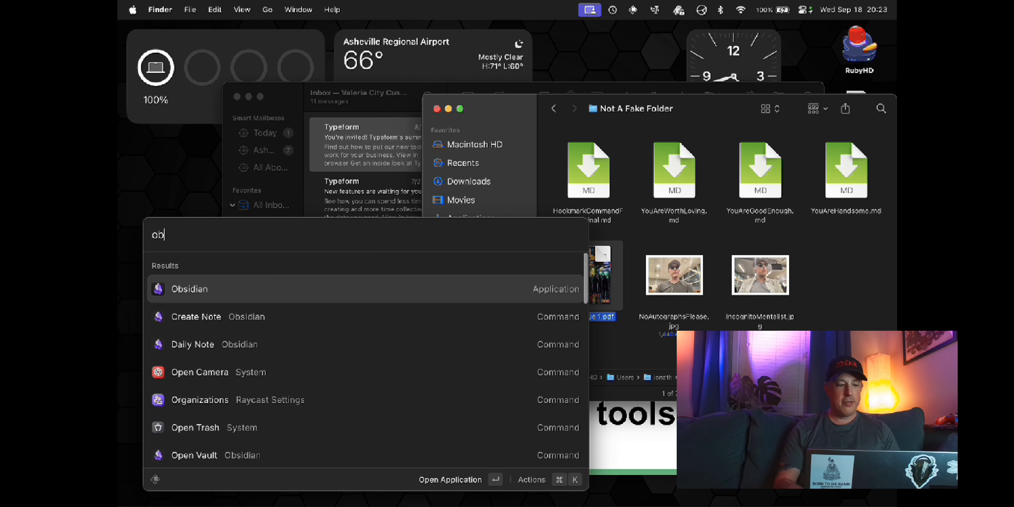
{"action": "type", "text": "sidna"}
{"action": "key", "text": "BackSpace"}
{"action": "key", "text": "BackSpace"}
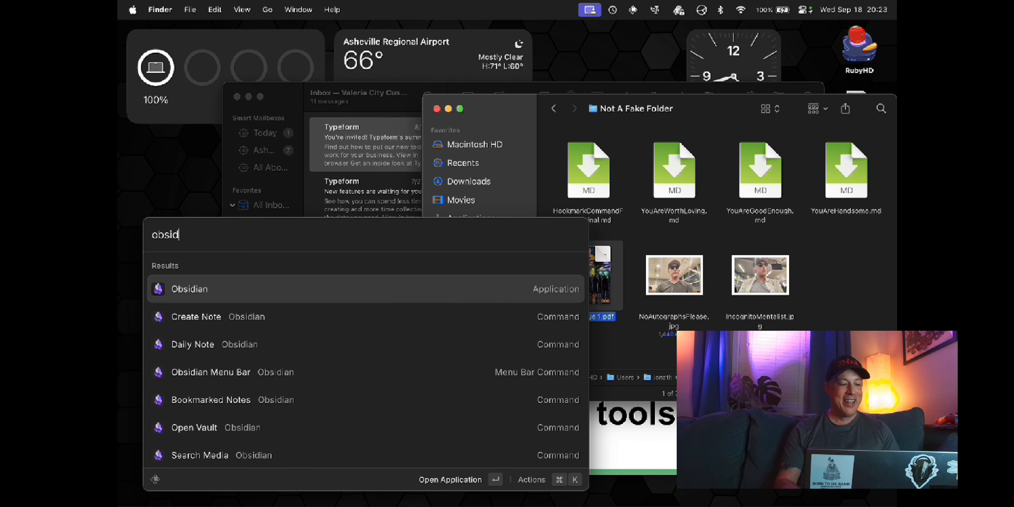
{"action": "type", "text": "an"}
{"action": "key", "text": "Return"}
{"action": "key", "text": "Escape"}
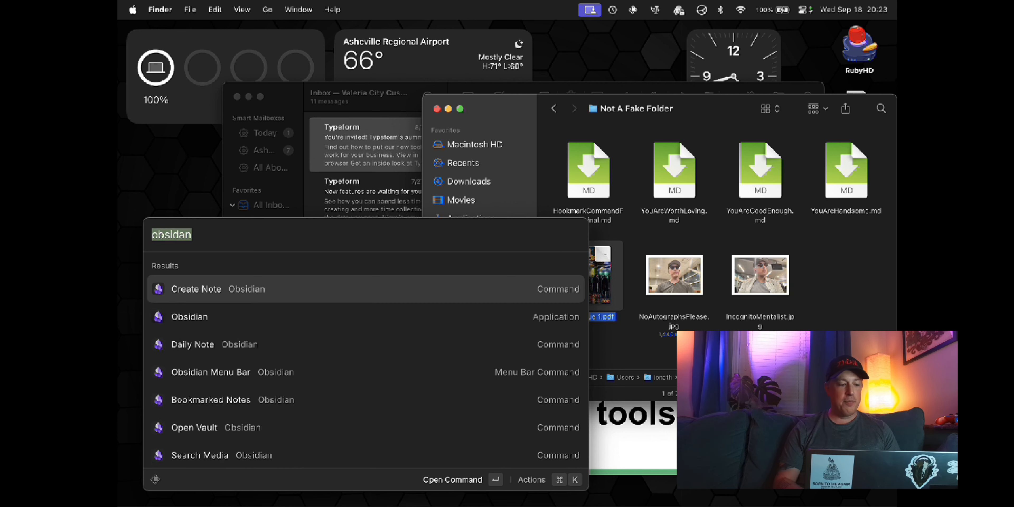
{"action": "key", "text": "Down"}
{"action": "key", "text": "Return"}
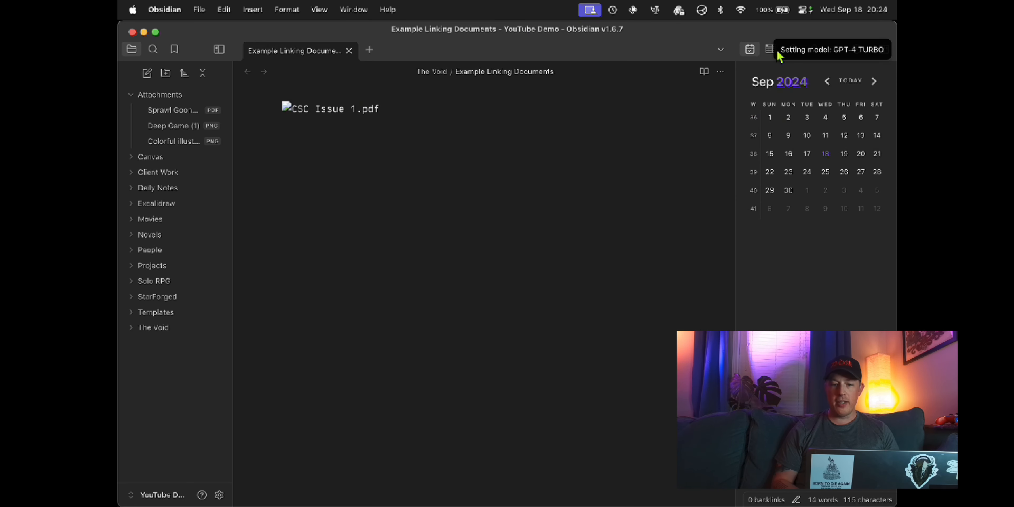
{"action": "left_click", "coordinate": [596, 144]}
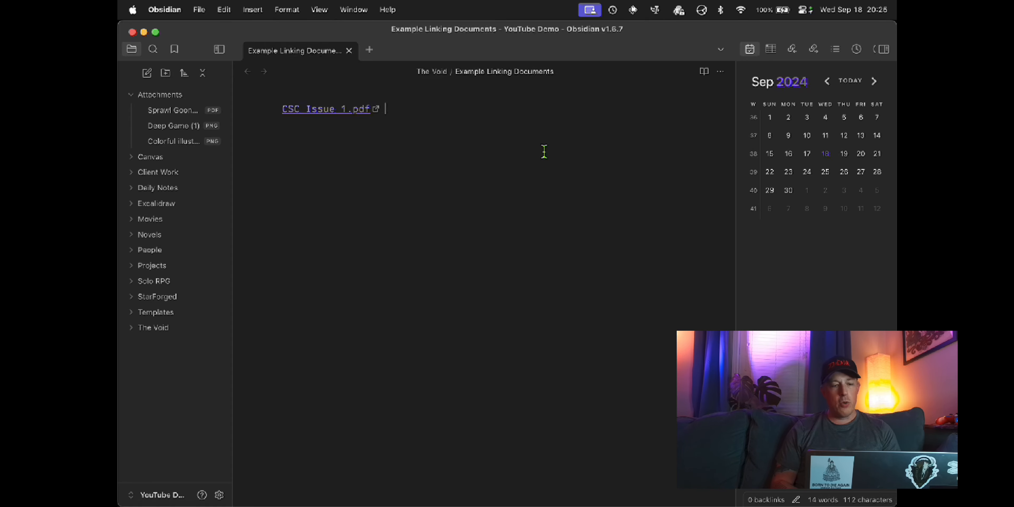
Switch to Arc and read the "Using Hookmark with Obsidian" page, covering the URL scheme tradeoffs, Advanced URI integration and how to switch schemes
{"action": "key", "text": "ctrl+Left"}
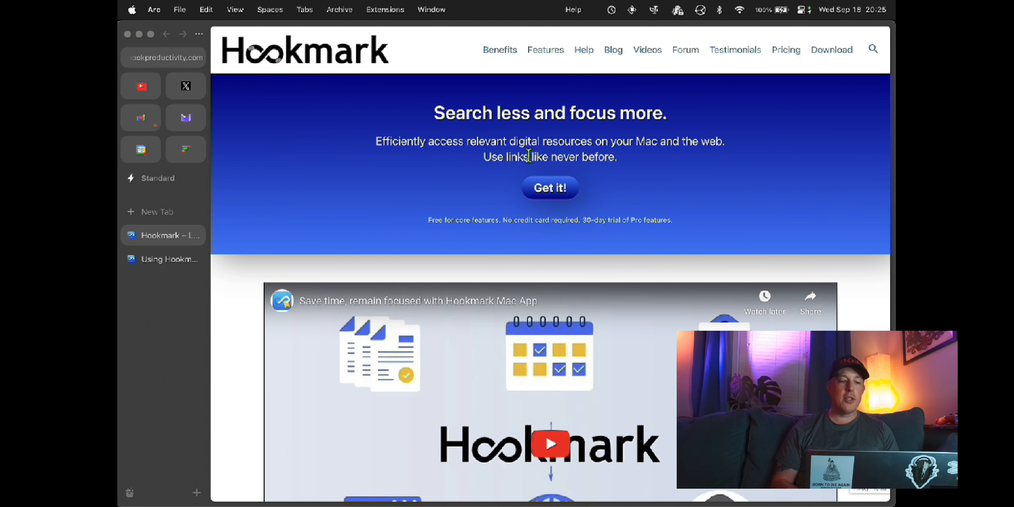
{"action": "left_click", "coordinate": [159, 259]}
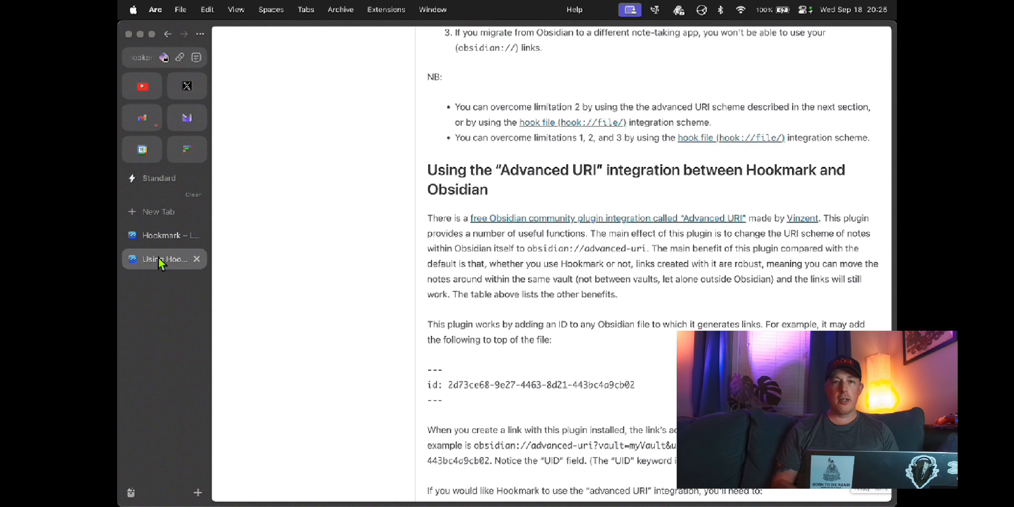
{"action": "scroll", "coordinate": [448, 269], "scroll_direction": "up", "scroll_amount": 15}
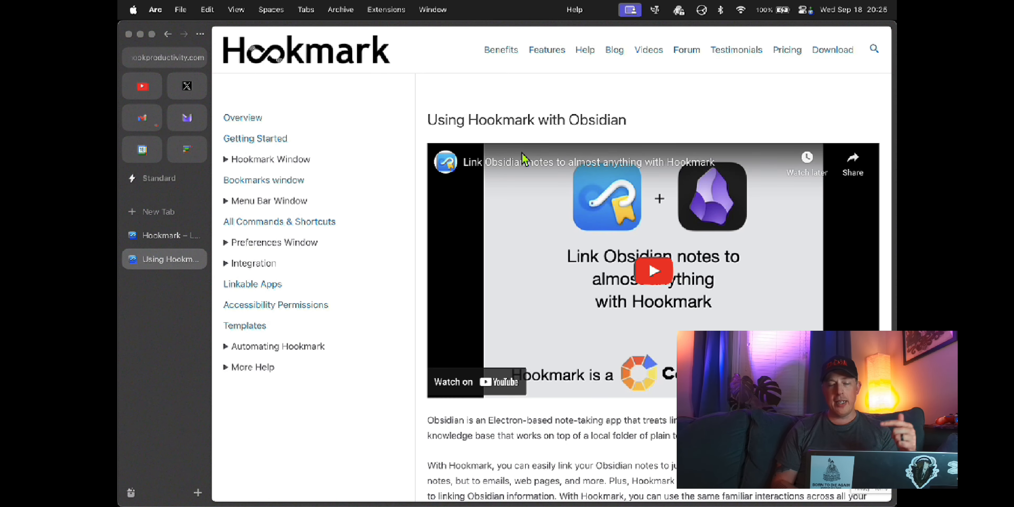
{"action": "scroll", "coordinate": [522, 152], "scroll_direction": "down", "scroll_amount": 10}
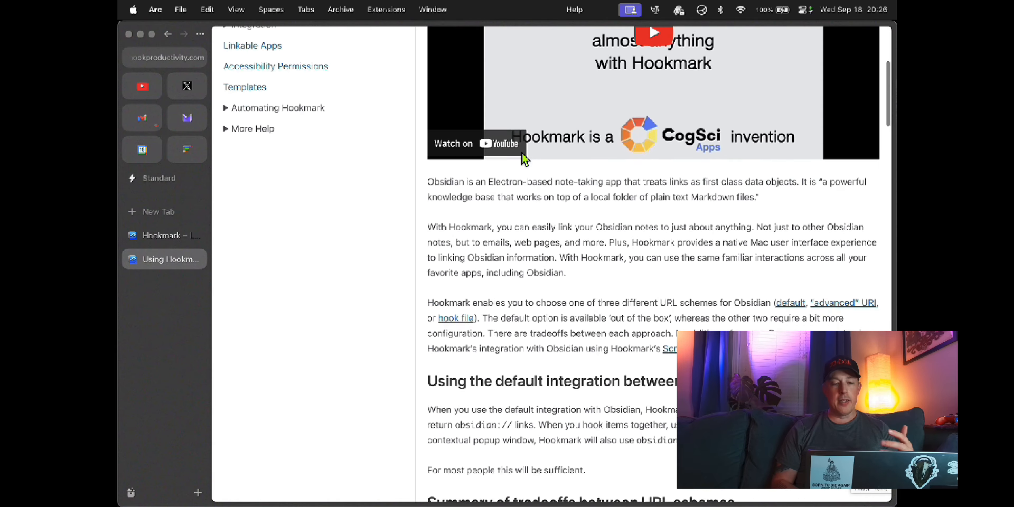
{"action": "scroll", "coordinate": [523, 159], "scroll_direction": "up", "scroll_amount": 10}
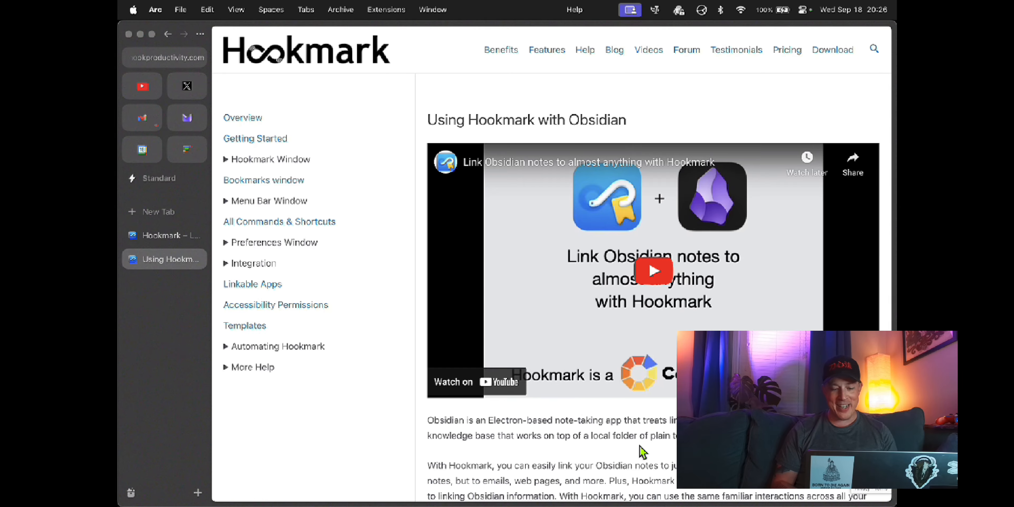
{"action": "scroll", "coordinate": [635, 433], "scroll_direction": "down", "scroll_amount": 20}
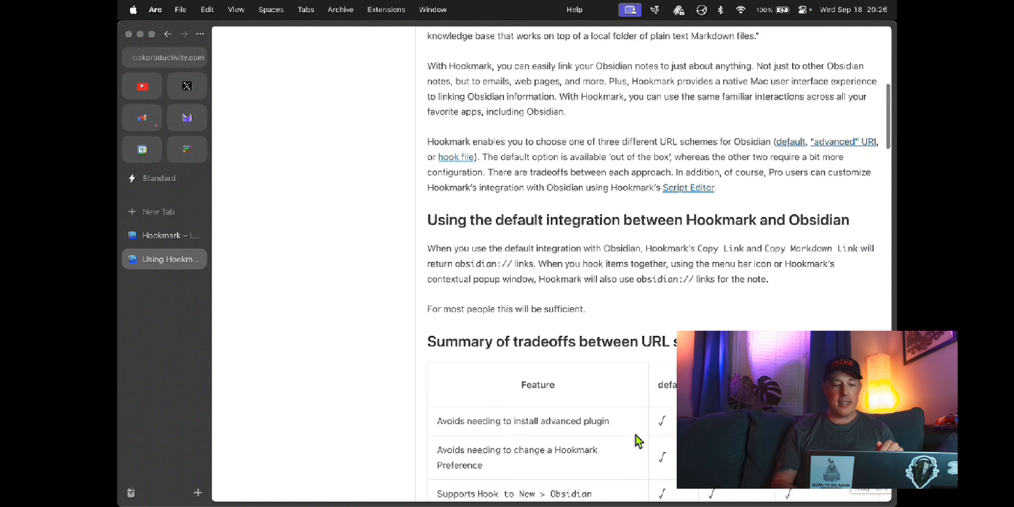
{"action": "scroll", "coordinate": [637, 440], "scroll_direction": "down", "scroll_amount": 5}
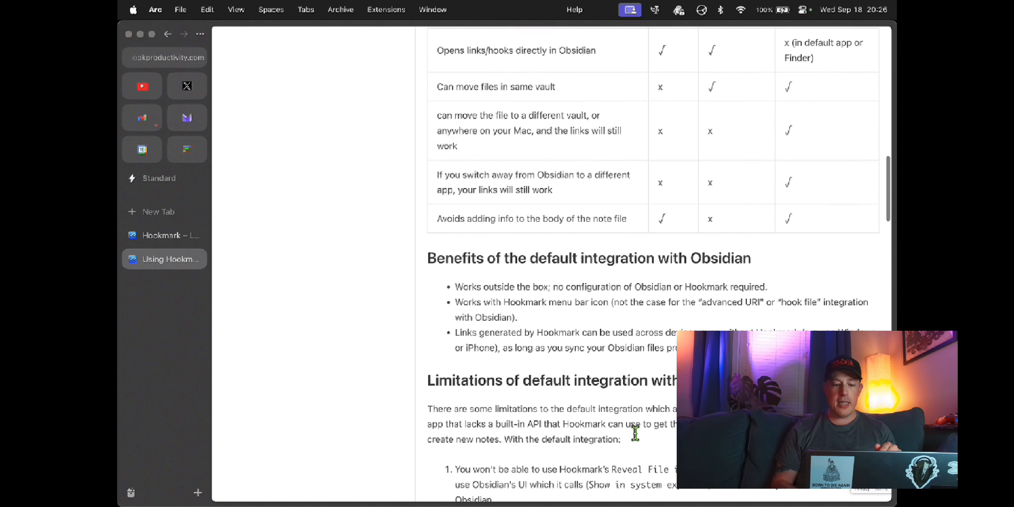
{"action": "scroll", "coordinate": [637, 440], "scroll_direction": "up", "scroll_amount": 8}
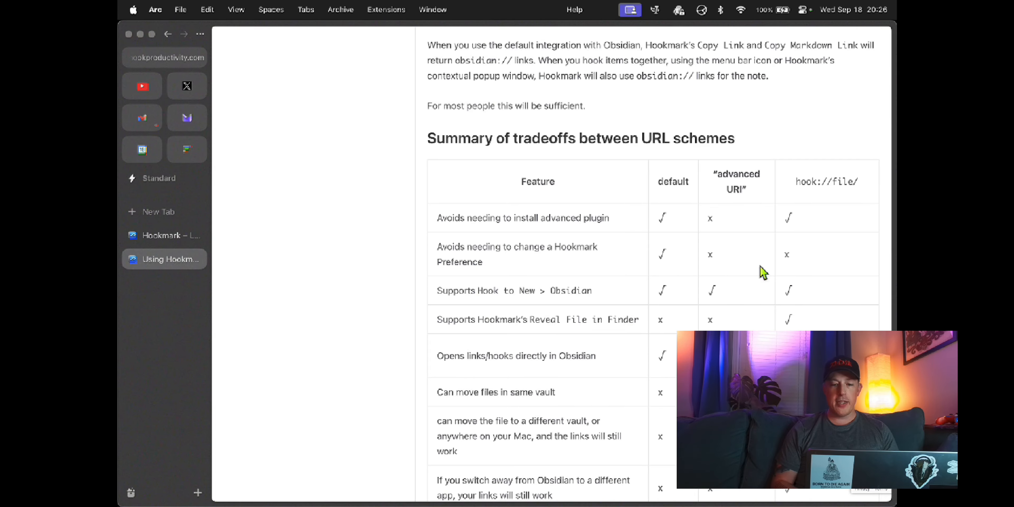
{"action": "scroll", "coordinate": [703, 262], "scroll_direction": "down", "scroll_amount": 10}
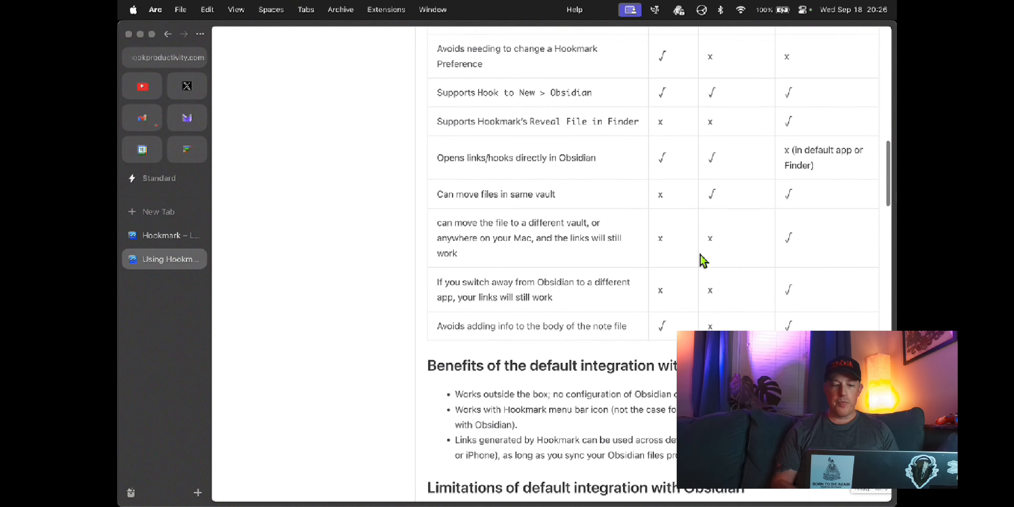
{"action": "scroll", "coordinate": [703, 260], "scroll_direction": "down", "scroll_amount": 6}
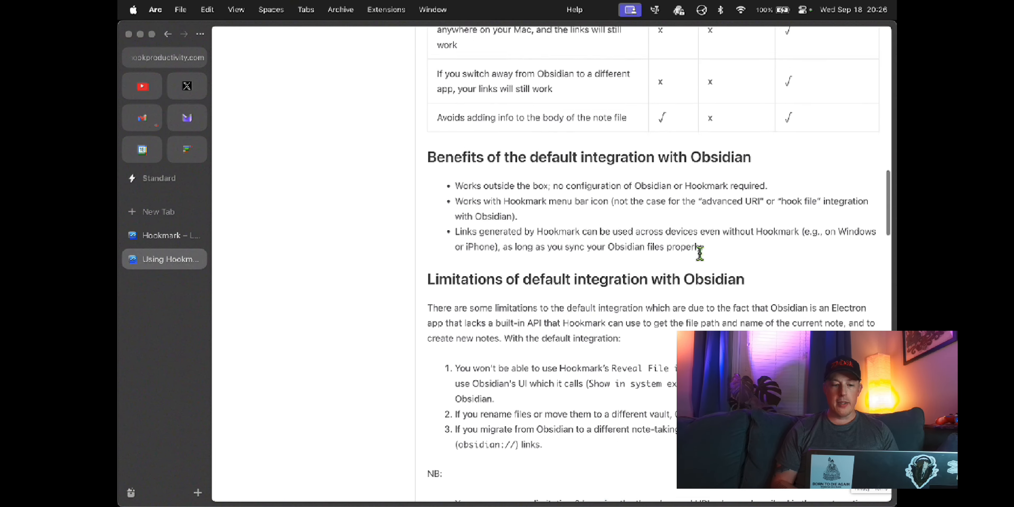
{"action": "scroll", "coordinate": [702, 256], "scroll_direction": "down", "scroll_amount": 8}
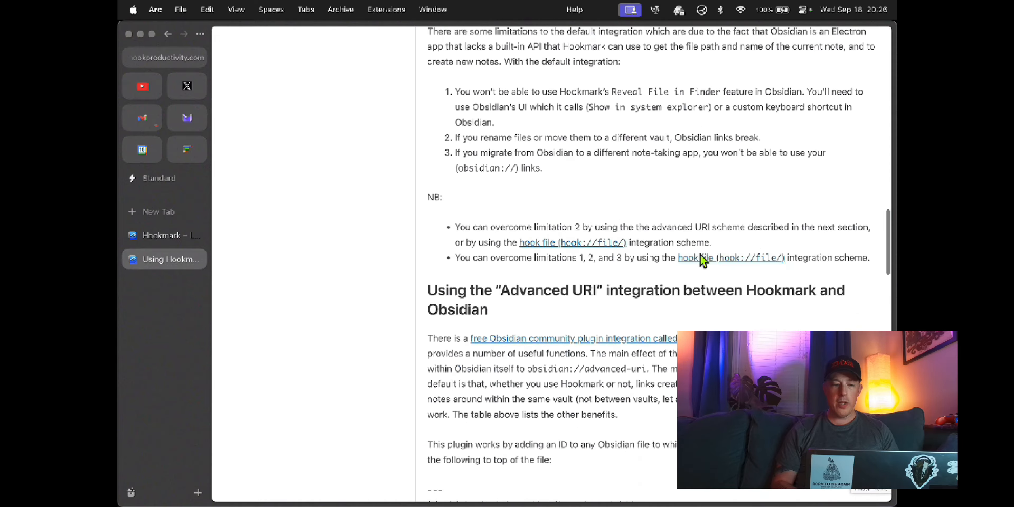
{"action": "scroll", "coordinate": [702, 260], "scroll_direction": "down", "scroll_amount": 10}
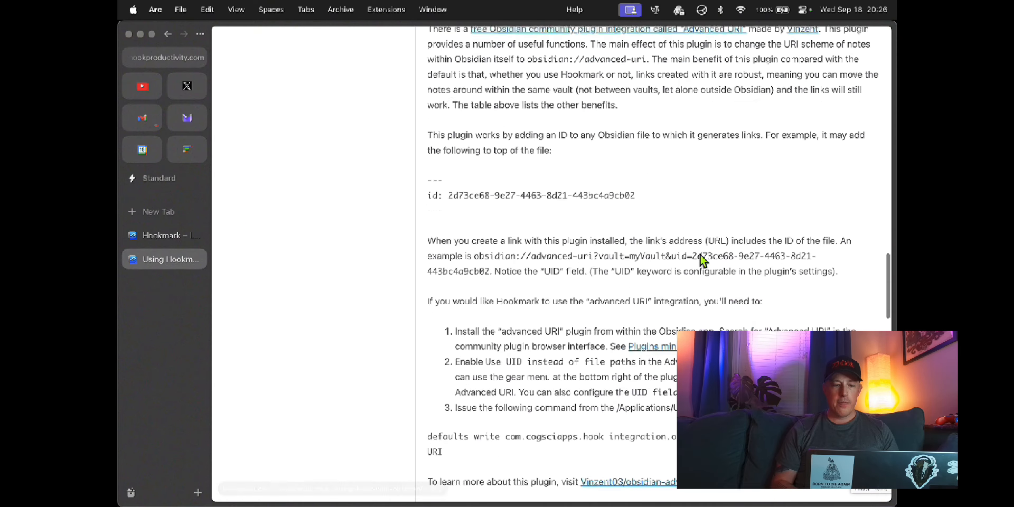
{"action": "scroll", "coordinate": [702, 260], "scroll_direction": "down", "scroll_amount": 8}
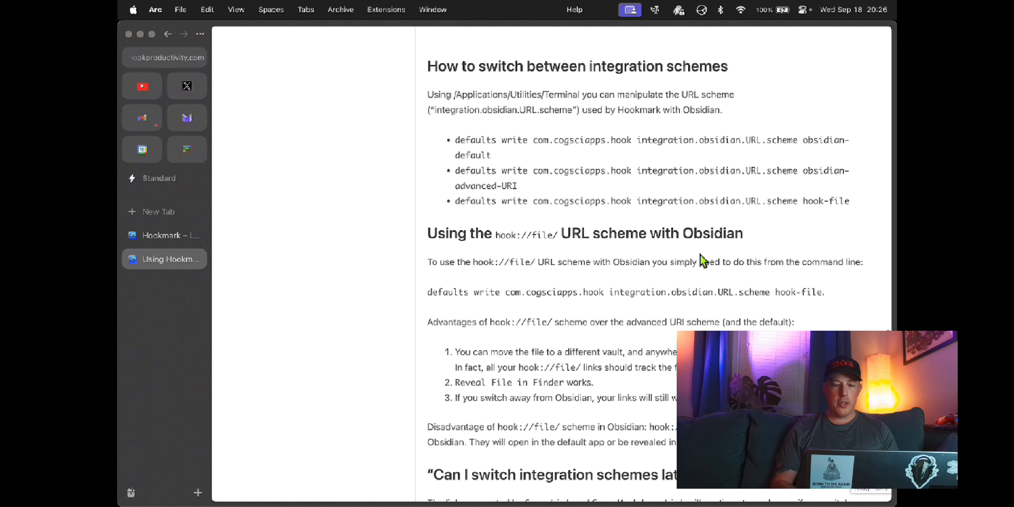
Copy the command "defaults write com.cogsciapps.hook integration.obsidian.URL.scheme obsidian-advanced-URI" from the section on switching integration schemes
{"action": "left_click_drag", "start_coordinate": [455, 141], "coordinate": [503, 156]}
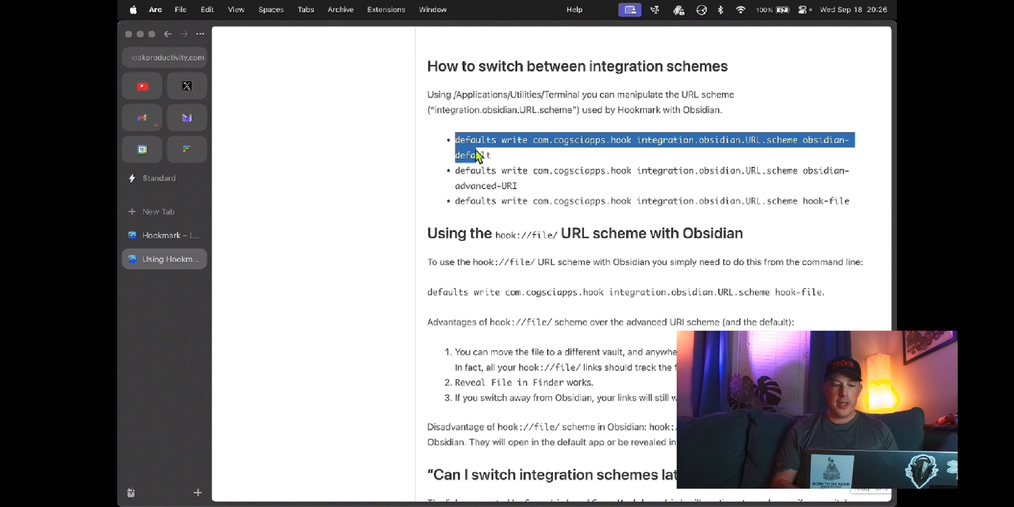
{"action": "left_click", "coordinate": [505, 160]}
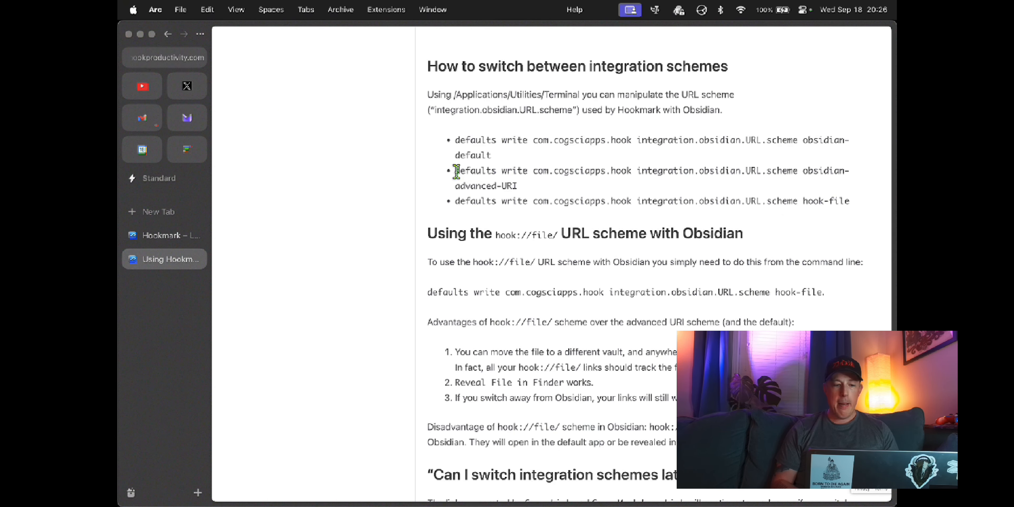
{"action": "left_click_drag", "start_coordinate": [455, 170], "coordinate": [523, 191]}
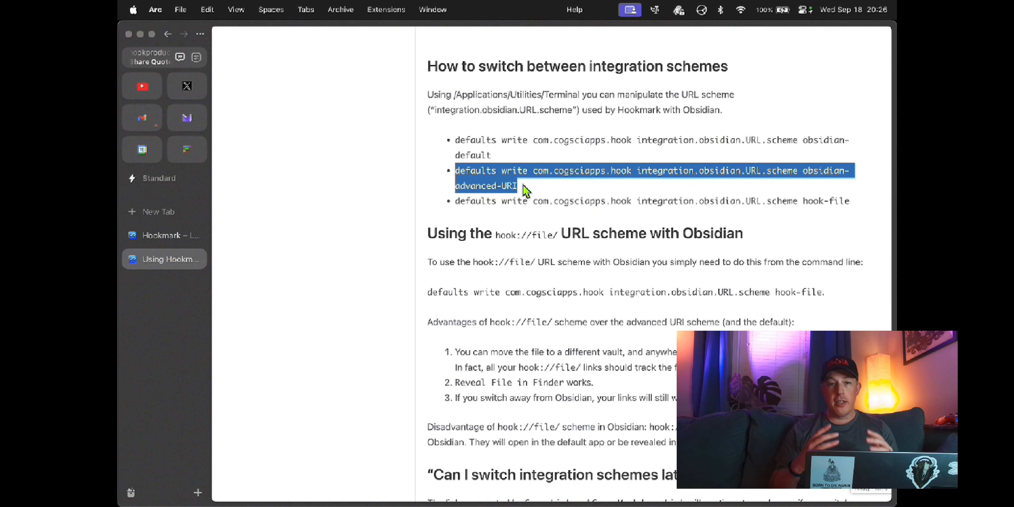
{"action": "key", "text": "super+c"}
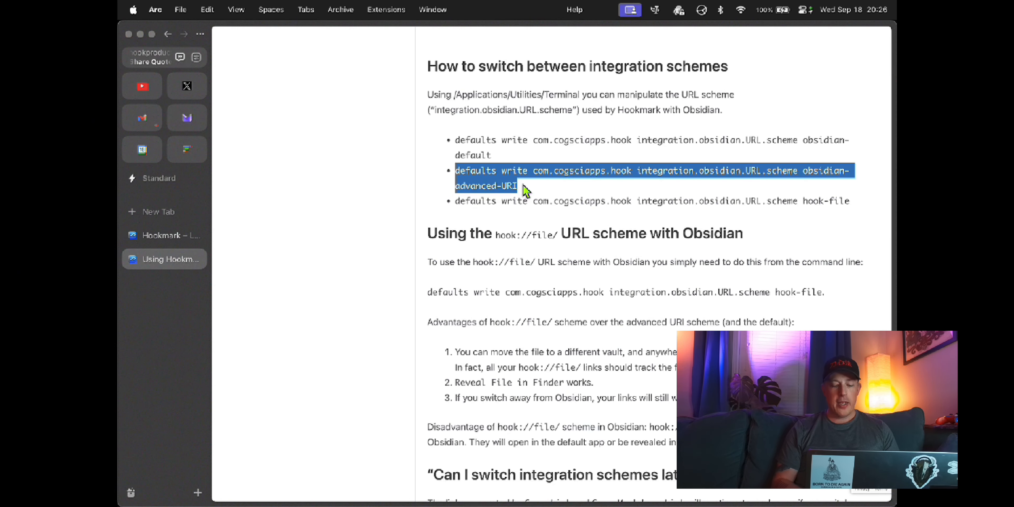
Run "defaults write com.cogsciapps.hook integration.obsidian.URL.scheme obsidian-advanced-URI" in Terminal, and close the Terminal window
{"action": "key", "text": "alt+space"}
{"action": "type", "text": "terminal"}
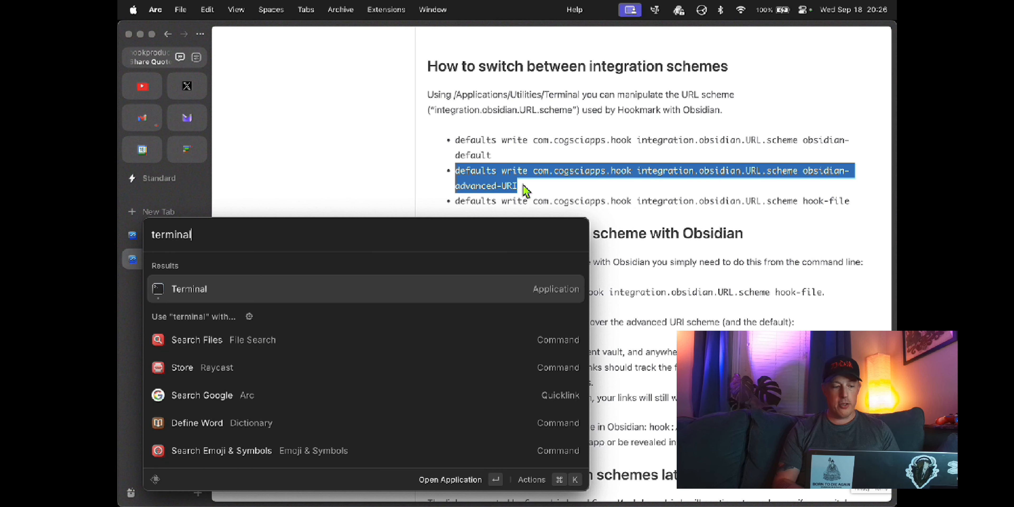
{"action": "key", "text": "Return"}
{"action": "key", "text": "super+v"}
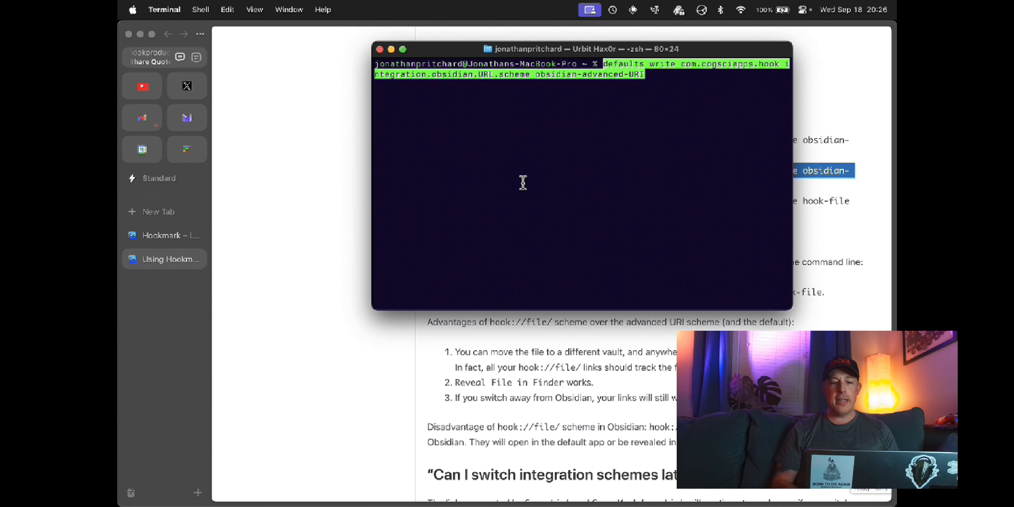
{"action": "key", "text": "Return"}
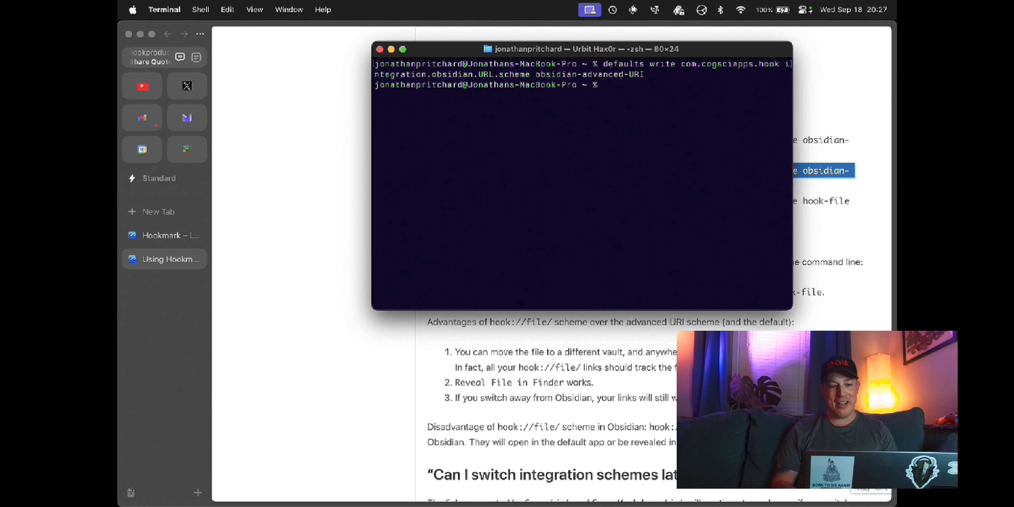
{"action": "left_click", "coordinate": [380, 49]}
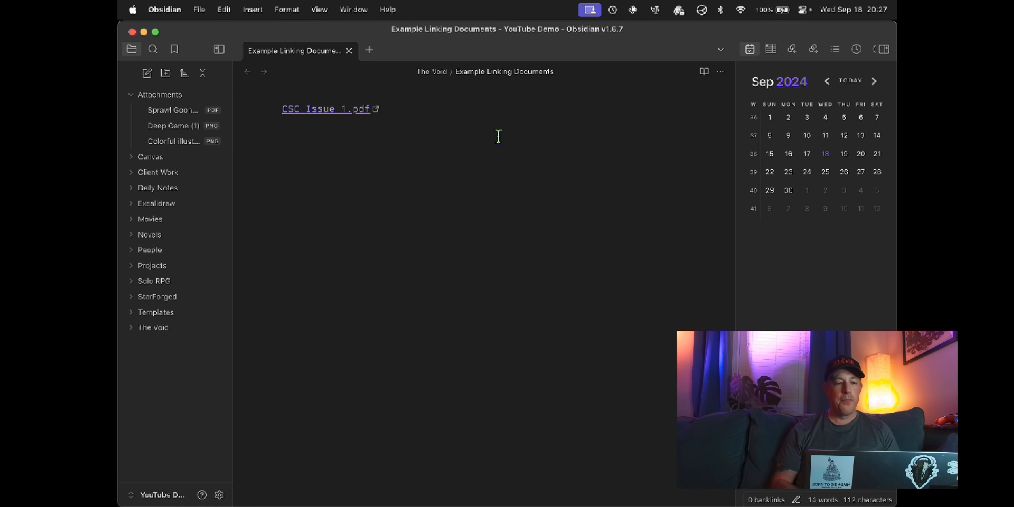
Switch to the Hookmark help page in Arc and copy the command "defaults write com.cogsciapps.hook integration.obsidian.URL.scheme hook-file"
{"action": "key", "text": "ctrl+Left"}
{"action": "left_click", "coordinate": [469, 200]}
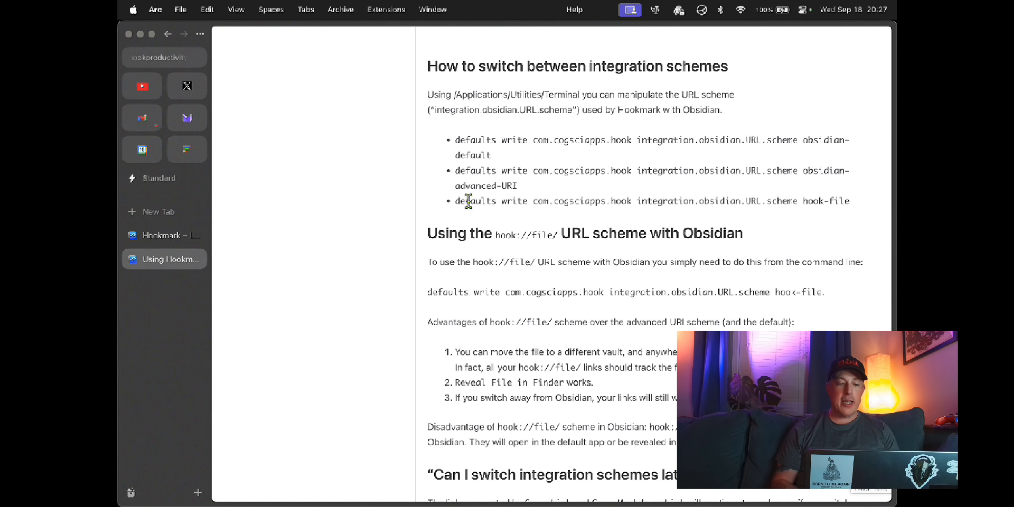
{"action": "left_click_drag", "start_coordinate": [455, 201], "coordinate": [801, 201]}
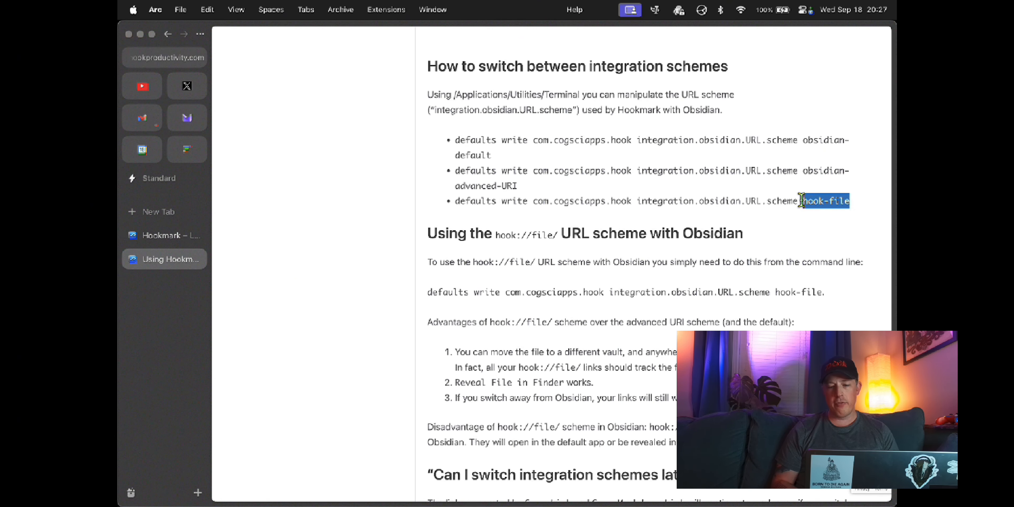
{"action": "left_click", "coordinate": [802, 201]}
{"action": "left_click_drag", "start_coordinate": [455, 201], "coordinate": [853, 201]}
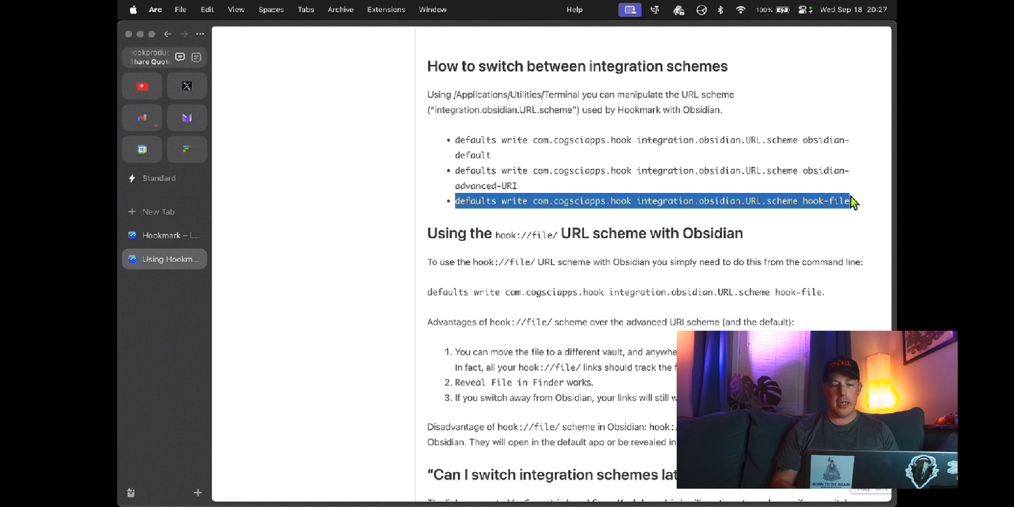
Run the copied hook-file command in Terminal to set Hookmark's Obsidian integration to the hook-file URL scheme
{"action": "key", "text": "super+Tab"}
{"action": "key", "text": "super+Tab"}
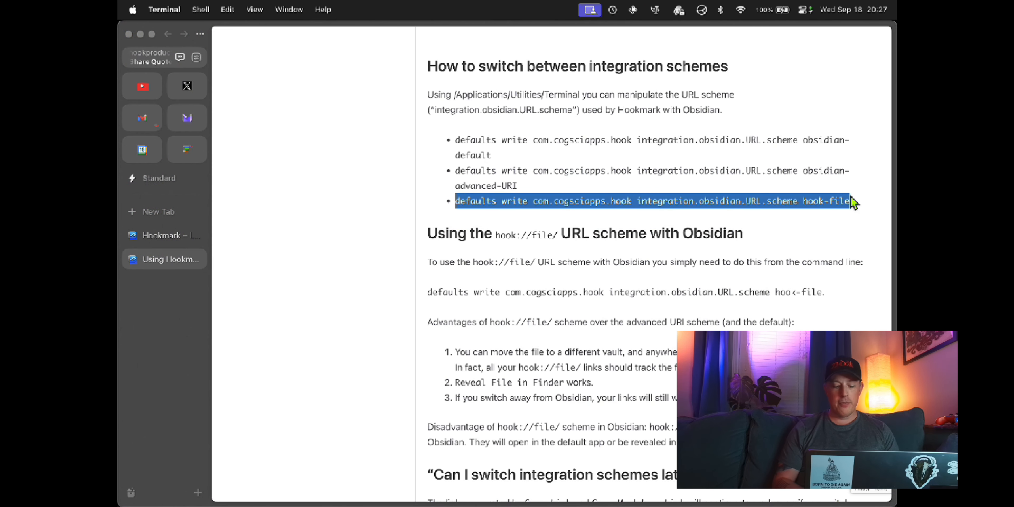
{"action": "key", "text": "super+v"}
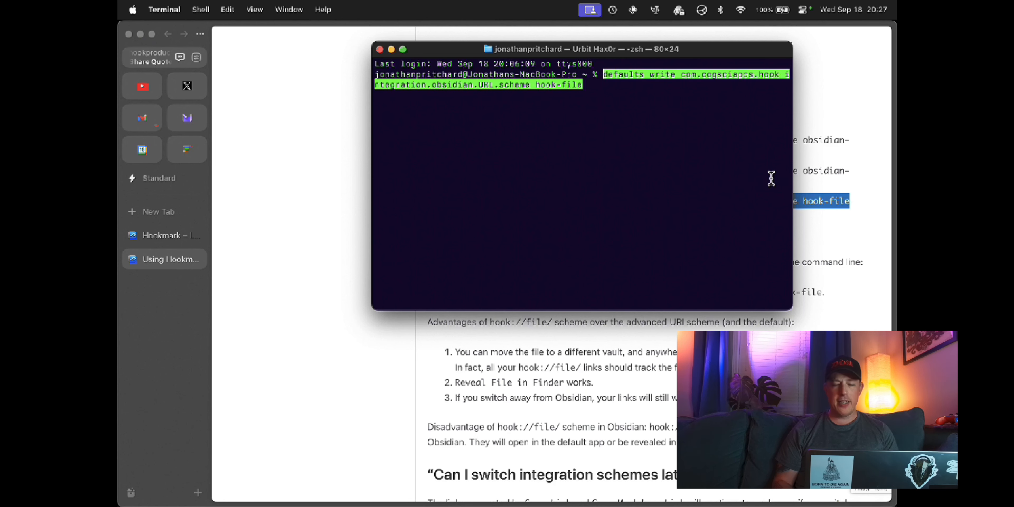
{"action": "key", "text": "Return"}
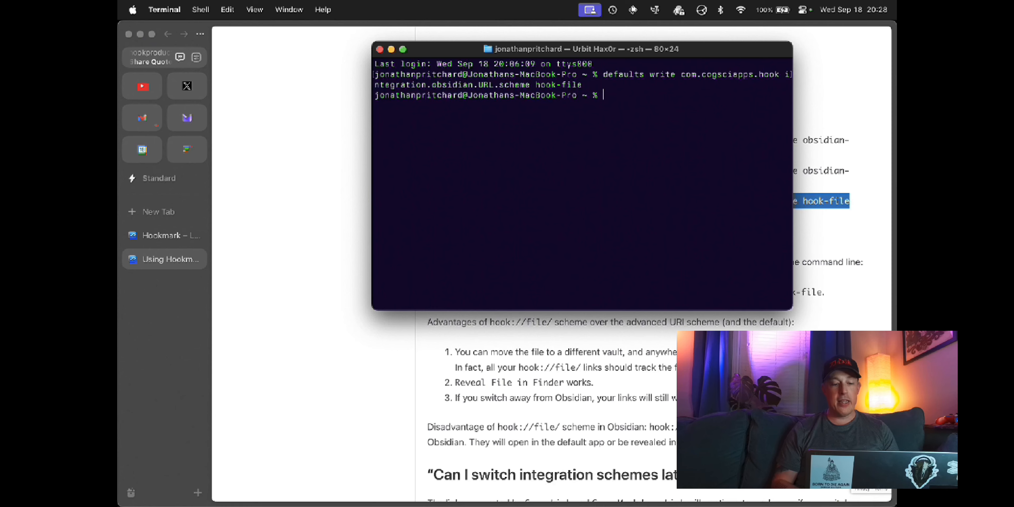
Switch to Obsidian, open the CSC Issue 1.pdf link in the Example Linking Documents note, and quit Preview
{"action": "key", "text": "super+Tab"}
{"action": "key", "text": "super+Tab"}
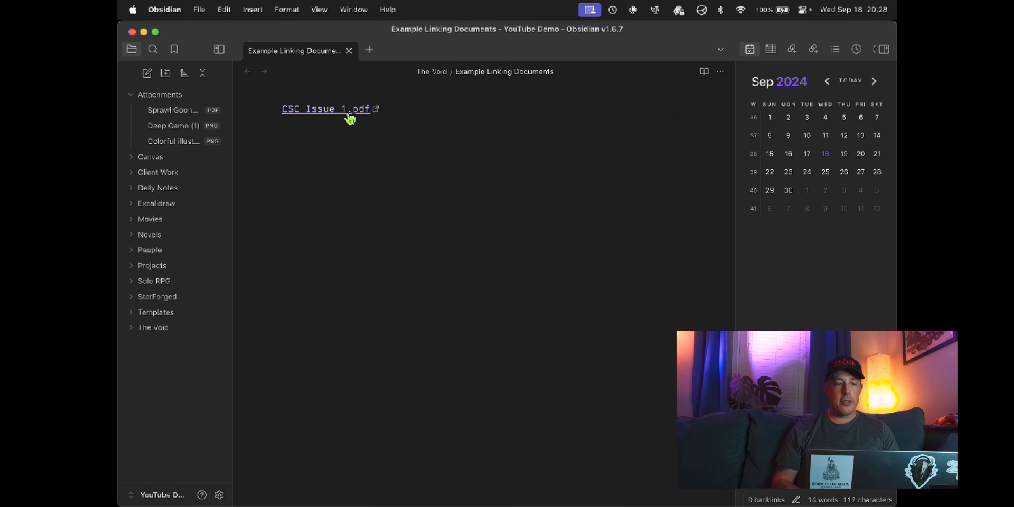
{"action": "left_click", "coordinate": [325, 111]}
{"action": "key", "text": "super+q"}
Switch to Finder, view the Air Gap Folder that holds CSC Issue 1.pdf, and return to the Obsidian note
{"action": "key", "text": "super+Tab"}
{"action": "double_click", "coordinate": [633, 359]}
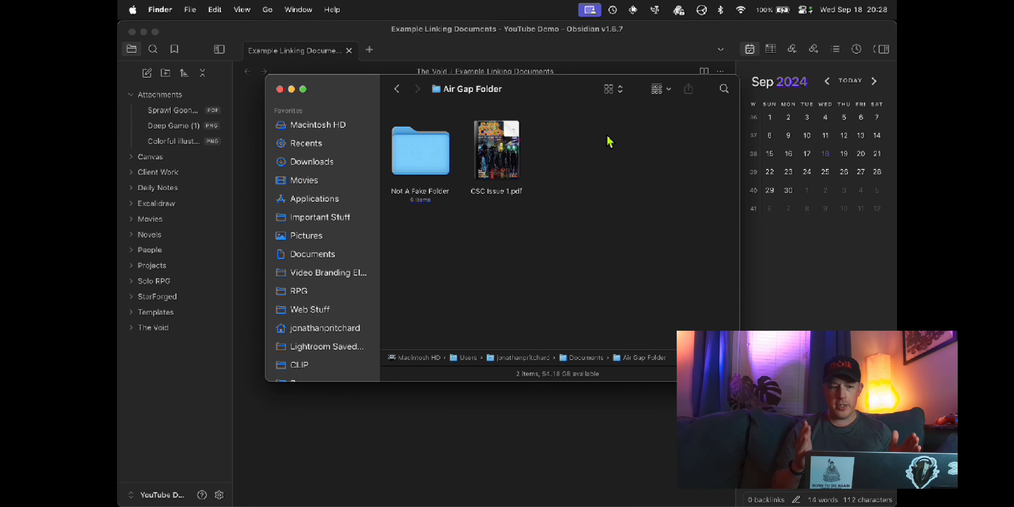
{"action": "left_click", "coordinate": [587, 427]}
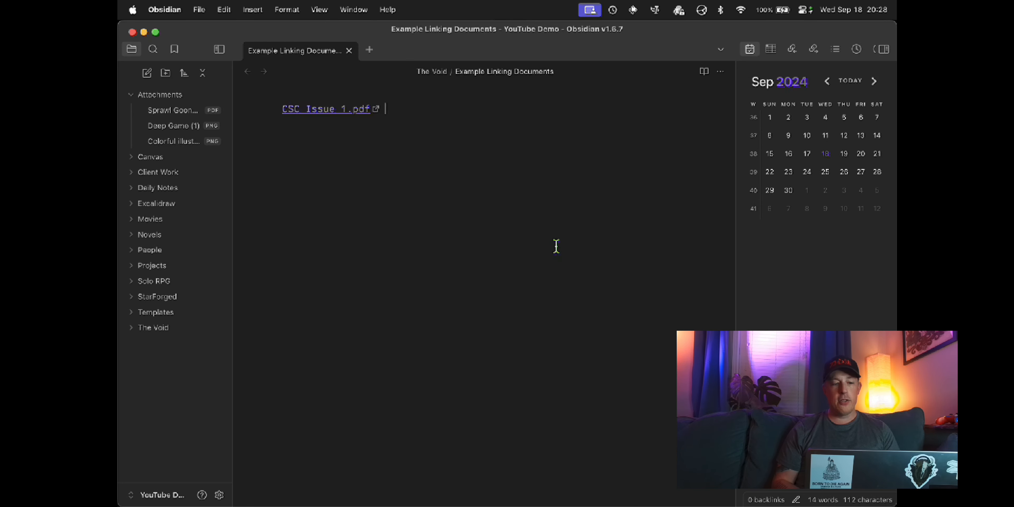
Open CSC Issue 1.pdf in Preview from its note link, view the cover page, and return to the end of the link line
{"action": "left_click", "coordinate": [337, 114]}
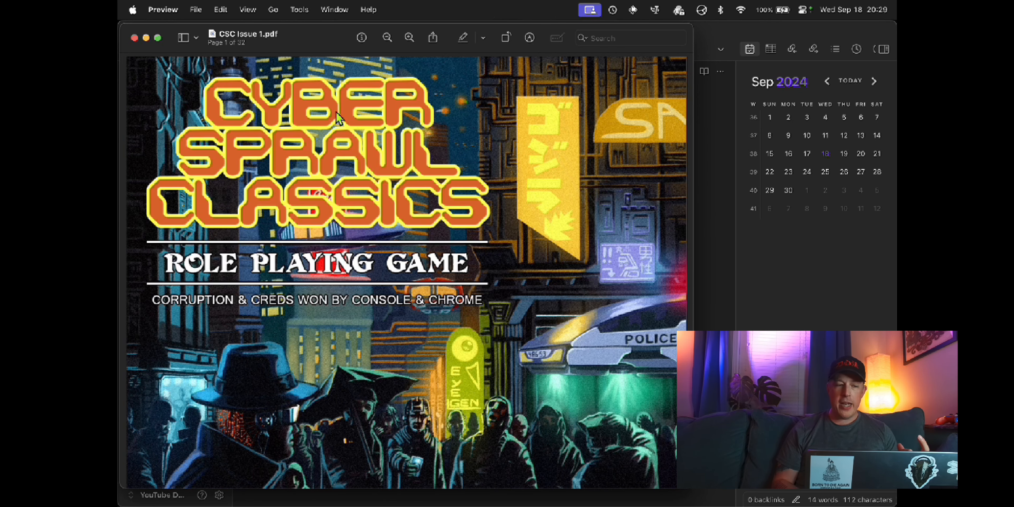
{"action": "left_click", "coordinate": [718, 152]}
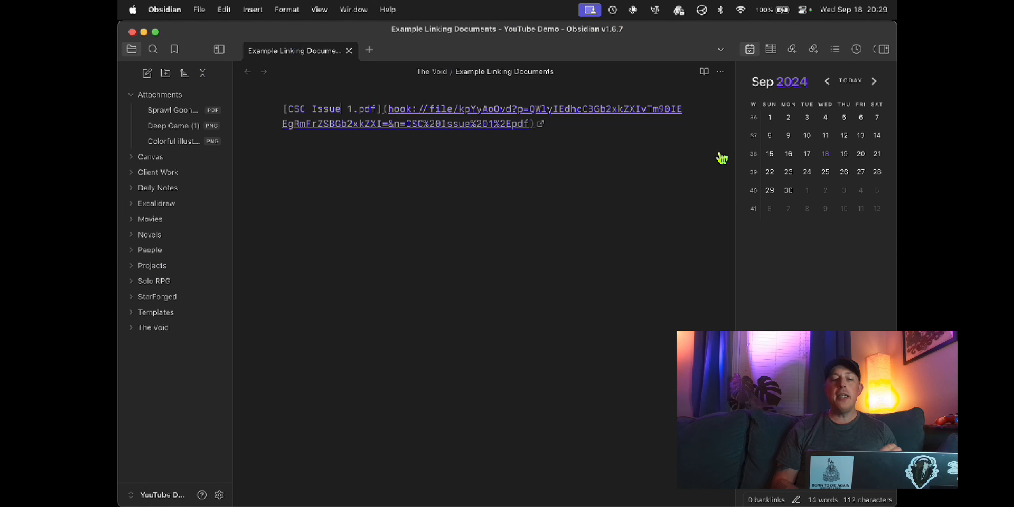
{"action": "left_click", "coordinate": [576, 150]}
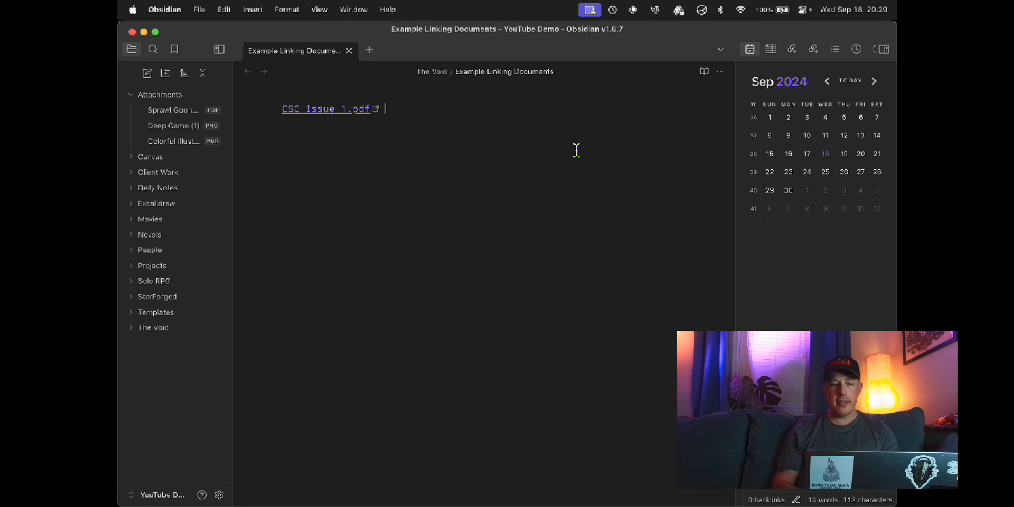
Add the line "Still put in all the metainformation." below the CSC Issue 1.pdf link, separated by a blank line
{"action": "key", "text": "Return"}
{"action": "key", "text": "Return"}
{"action": "type", "text": "Still put in al"}
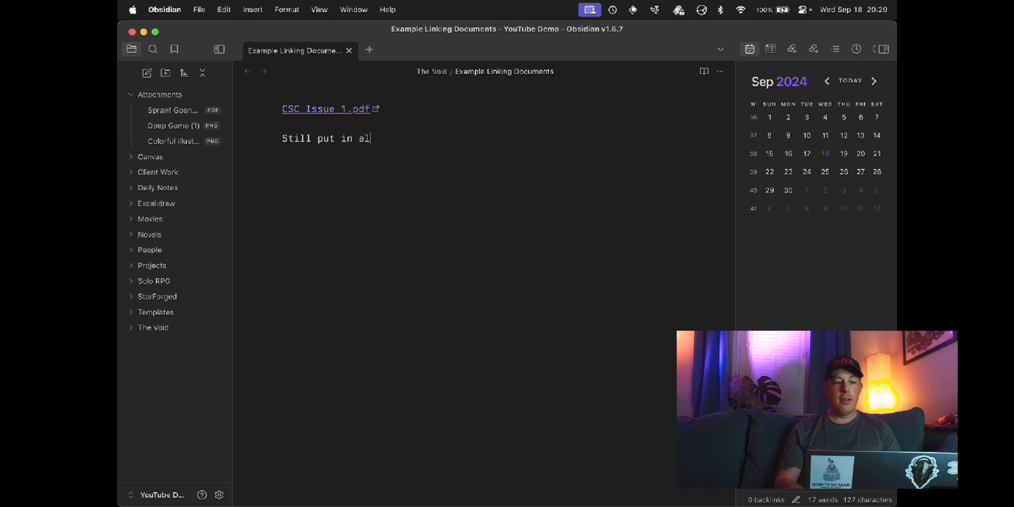
{"action": "type", "text": "l the metainf"}
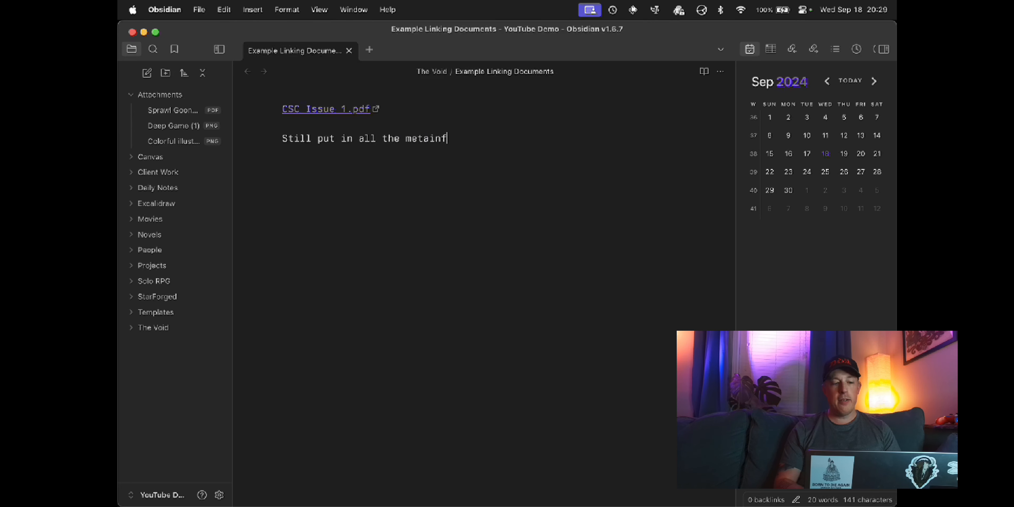
{"action": "type", "text": "ormation."}
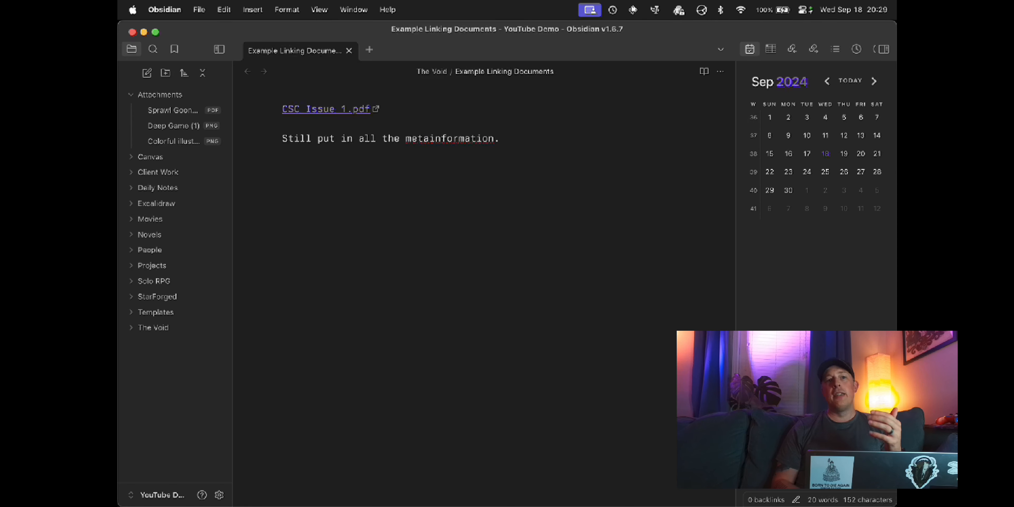
View CSC Issue 1.pdf from its note link once more and close the document
{"action": "left_click", "coordinate": [313, 111]}
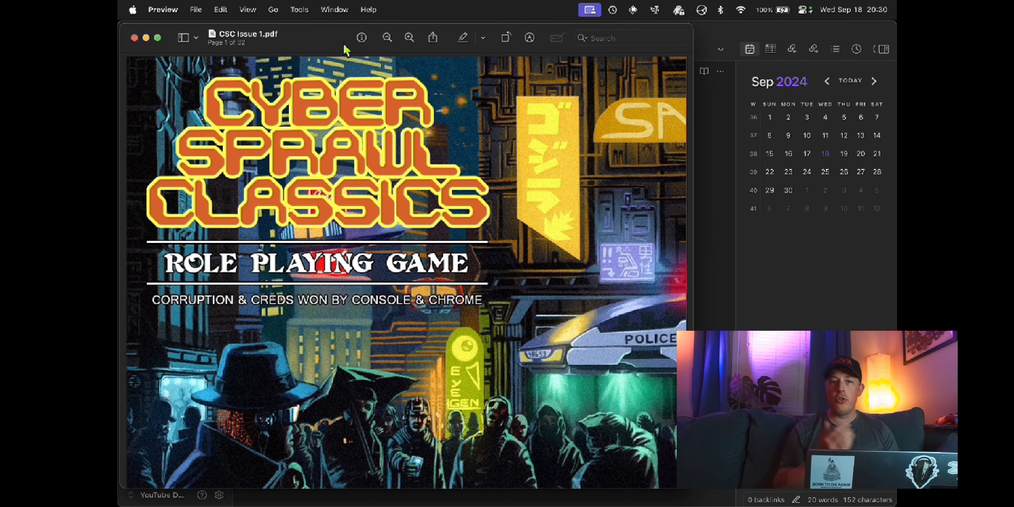
{"action": "key", "text": "super+w"}
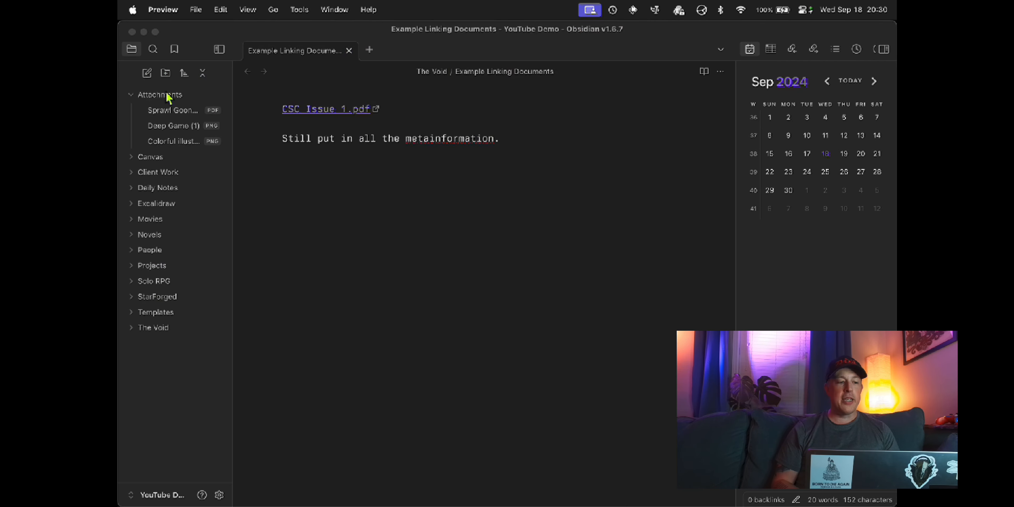
Collapse the Attachments folder in the vault's file list and return to the end of the metainformation line
{"action": "left_click", "coordinate": [139, 98]}
{"action": "left_click", "coordinate": [139, 98]}
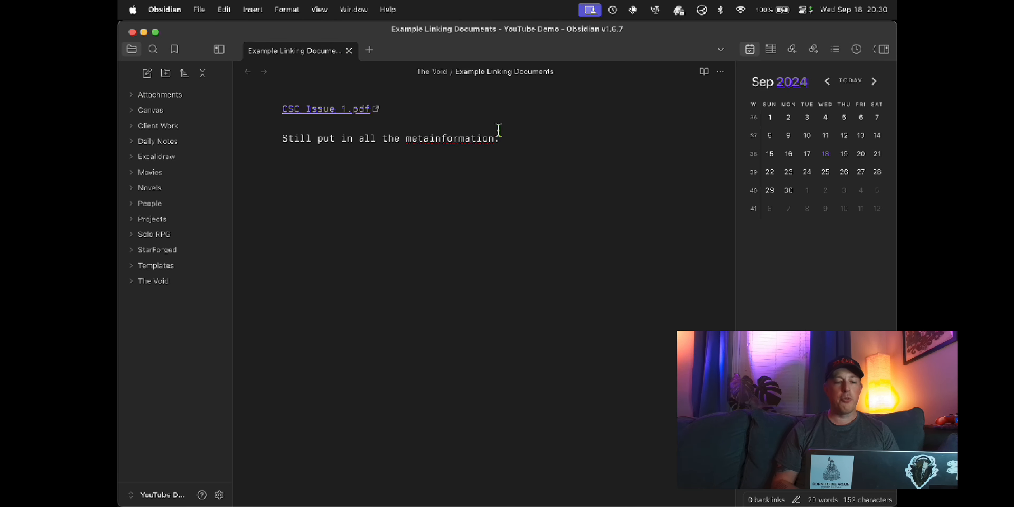
{"action": "left_click", "coordinate": [534, 133]}
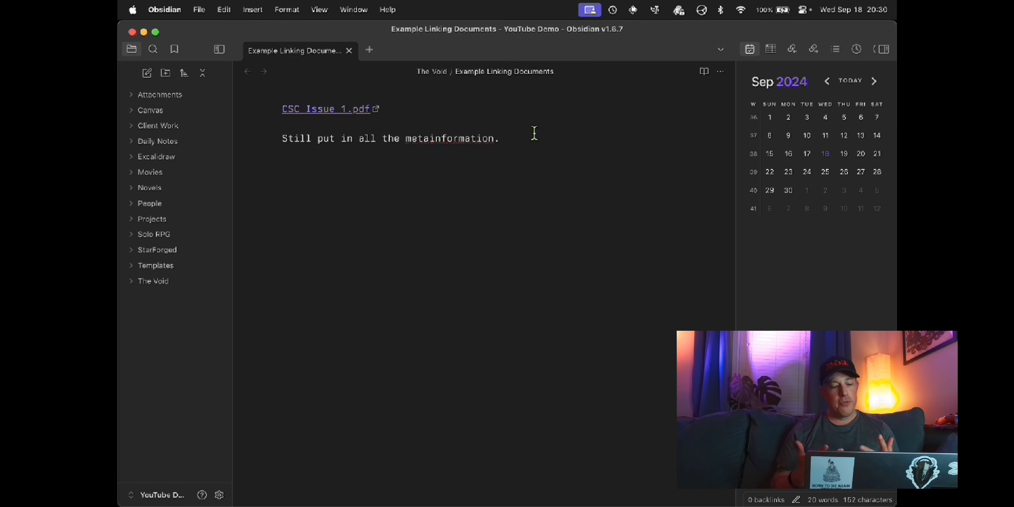
Switch to Mail and read the Typeform summer updates webinar email, including the introductory paragraph on what's new in Typeform
{"action": "key", "text": "super+Tab"}
{"action": "key", "text": "super+Tab"}
{"action": "key", "text": "super+Tab"}
{"action": "key", "text": "super+Tab"}
{"action": "key", "text": "super+Tab"}
{"action": "key", "text": "super+Tab"}
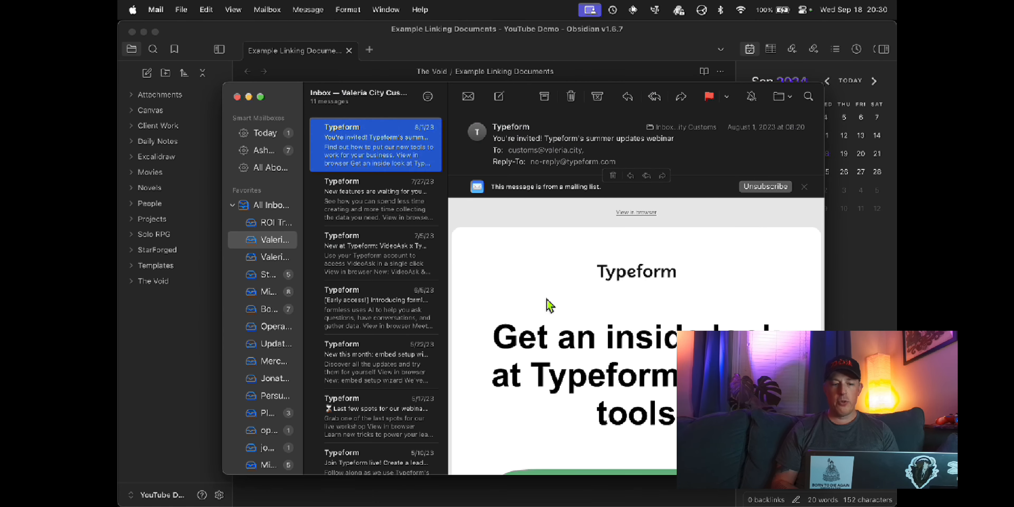
{"action": "scroll", "coordinate": [566, 301], "scroll_direction": "down", "scroll_amount": 3}
{"action": "scroll", "coordinate": [570, 305], "scroll_direction": "down", "scroll_amount": 10}
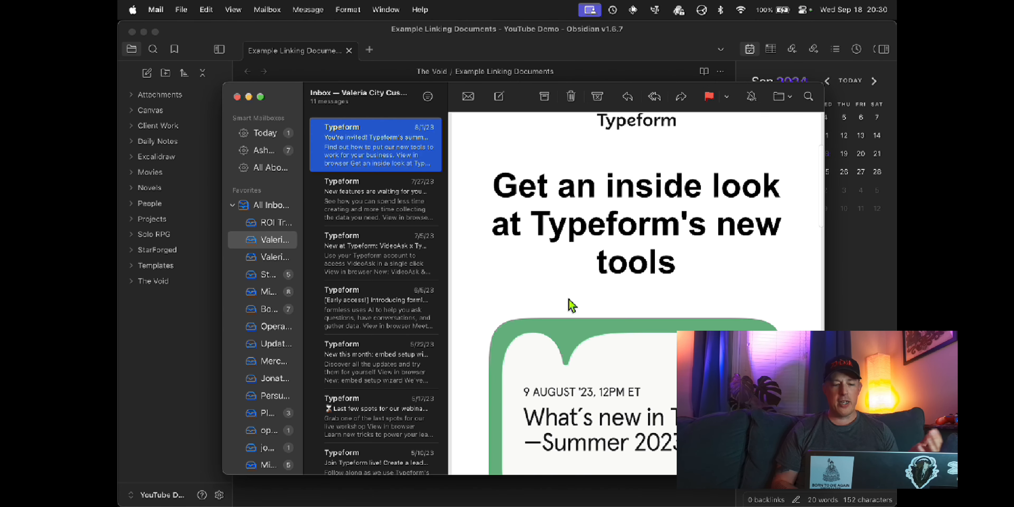
{"action": "scroll", "coordinate": [568, 299], "scroll_direction": "down", "scroll_amount": 5}
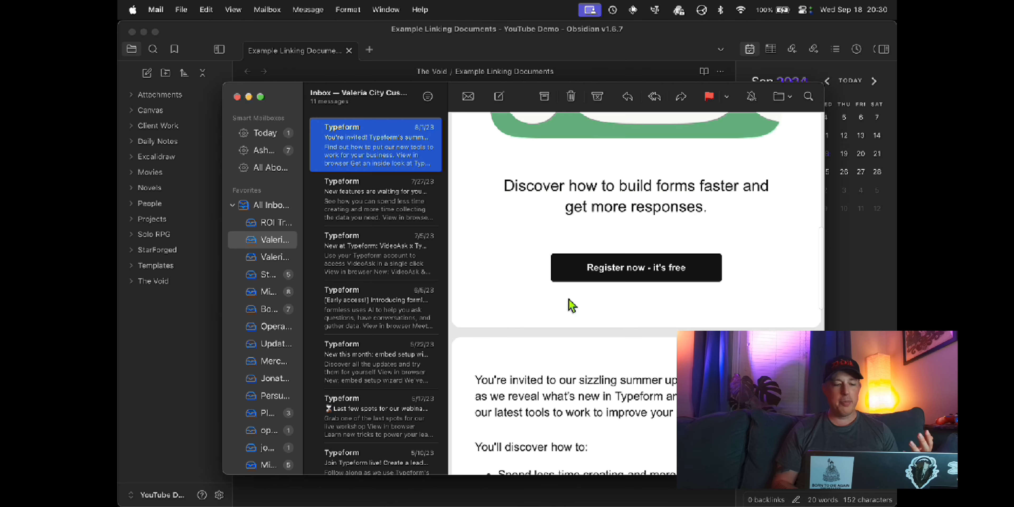
{"action": "left_click_drag", "start_coordinate": [528, 107], "coordinate": [521, 60]}
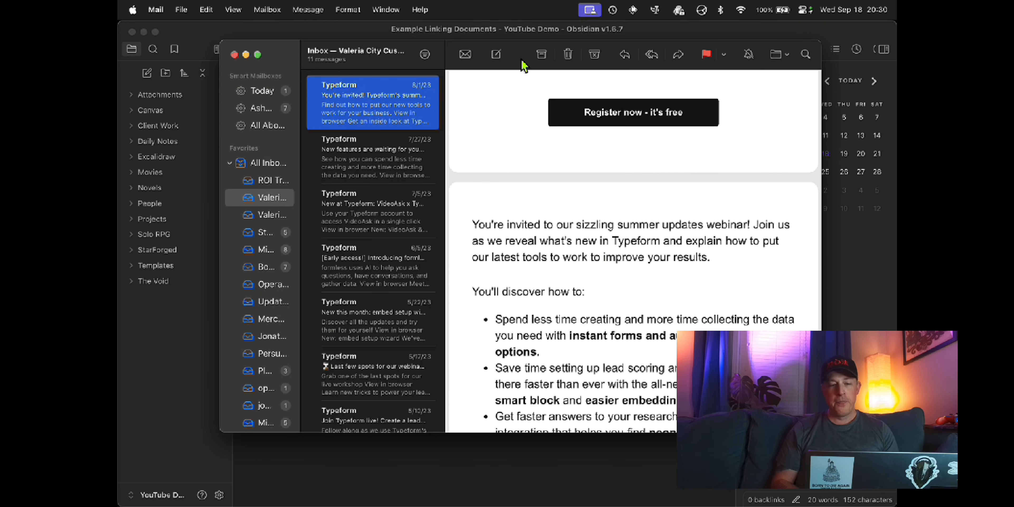
{"action": "left_click", "coordinate": [558, 252]}
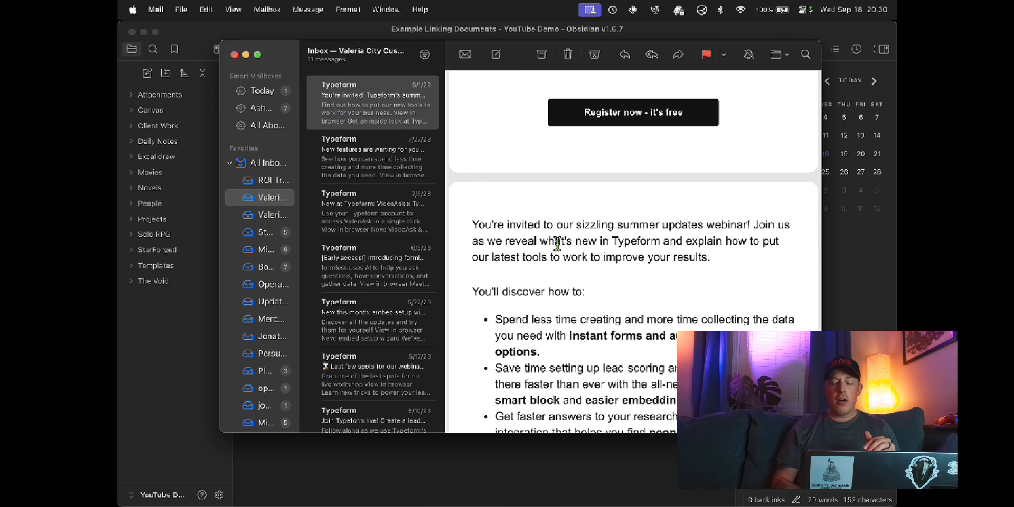
{"action": "left_click_drag", "start_coordinate": [555, 244], "coordinate": [665, 267]}
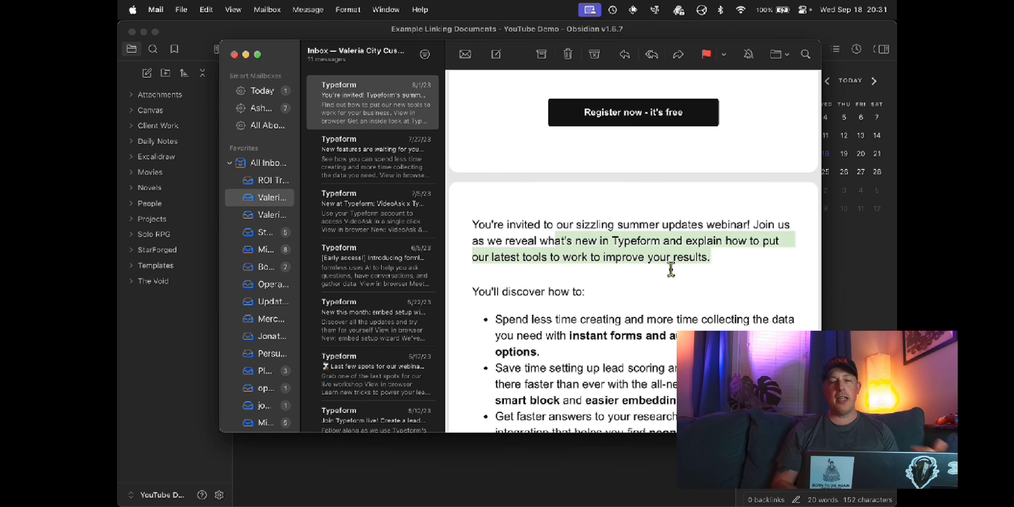
{"action": "left_click", "coordinate": [671, 270]}
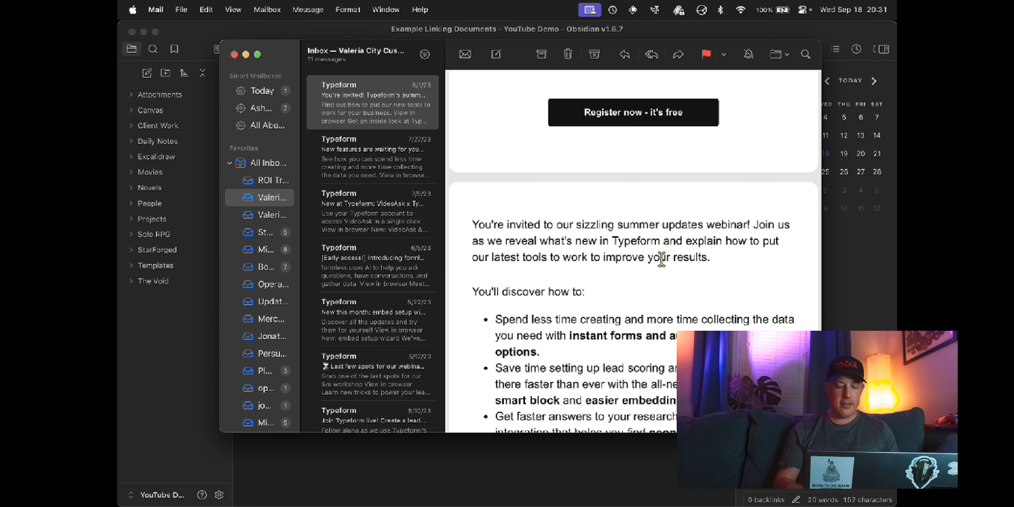
Copy a link to the Typeform webinar email with Hookmark and return to the Obsidian note
{"action": "key", "text": "super+shift+space"}
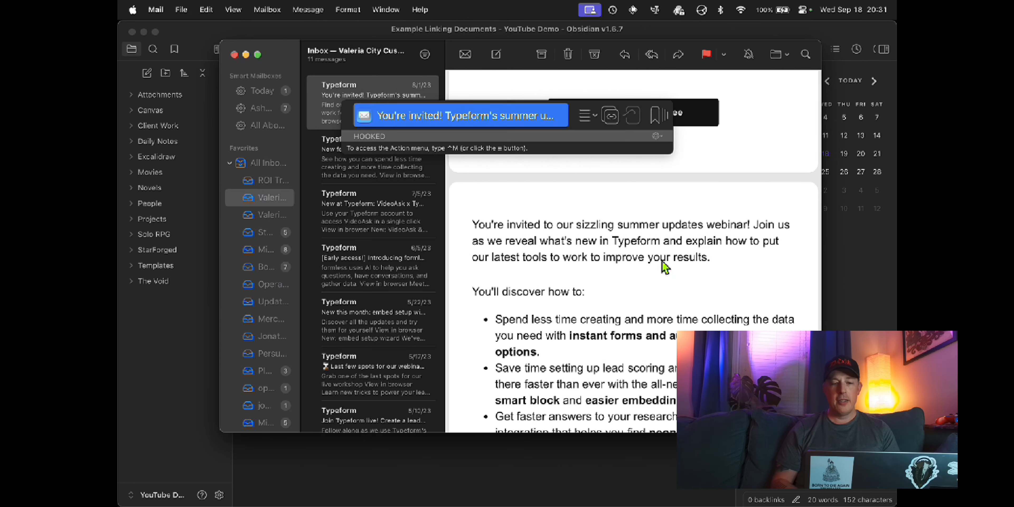
{"action": "left_click", "coordinate": [611, 115]}
{"action": "left_click", "coordinate": [576, 471]}
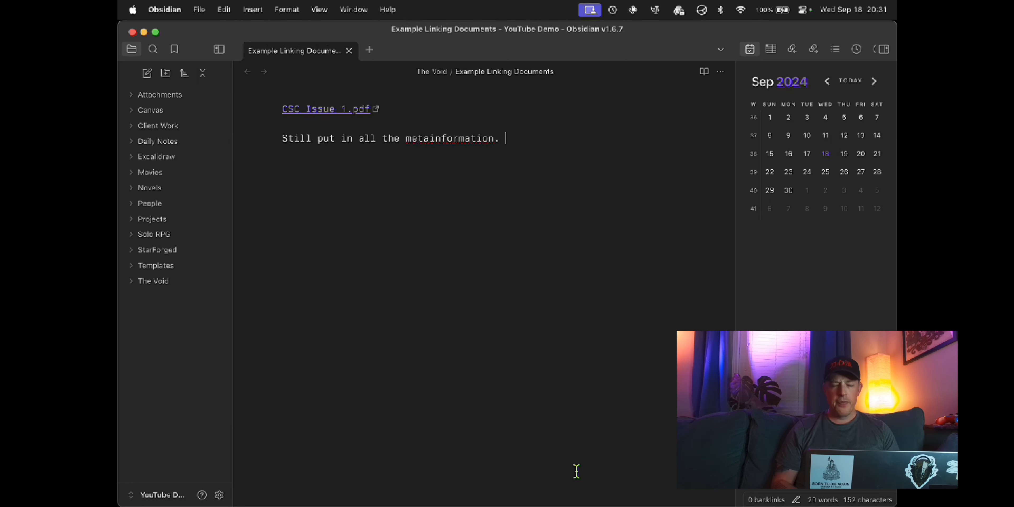
Add the text "That email" on a new line below the metainformation sentence
{"action": "key", "text": "Return"}
{"action": "key", "text": "Return"}
{"action": "type", "text": "That"}
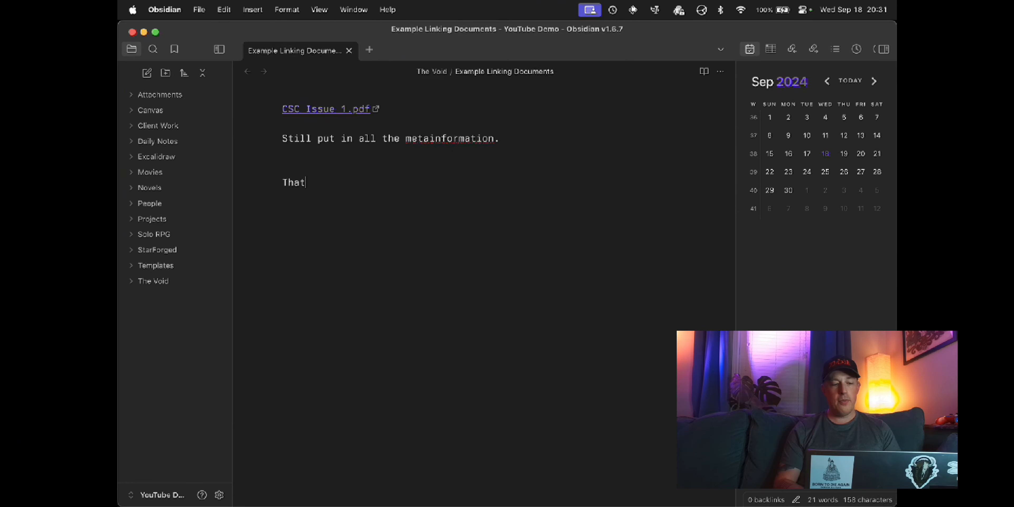
{"action": "type", "text": " email"}
{"action": "key", "text": "super+a"}
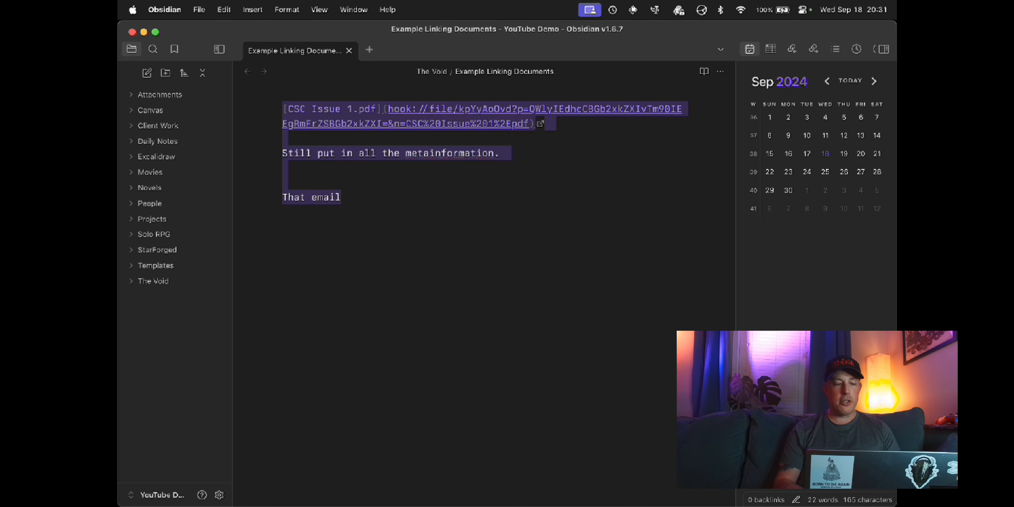
{"action": "key", "text": "Right"}
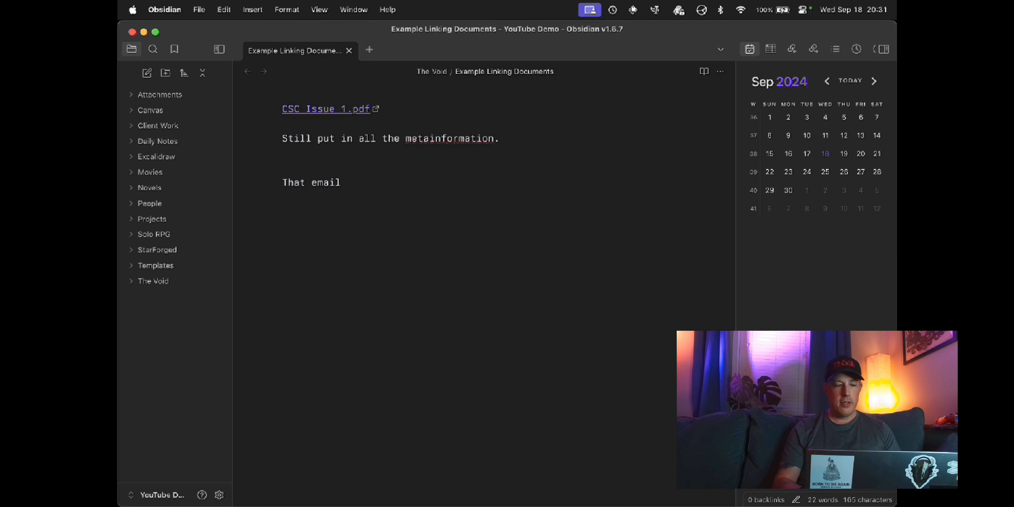
Replace the text "That email" with the copied Hookmark link to the Typeform webinar email
{"action": "key", "text": "BackSpace"}
{"action": "key", "text": "BackSpace"}
{"action": "key", "text": "BackSpace"}
{"action": "key", "text": "BackSpace"}
{"action": "key", "text": "BackSpace"}
{"action": "key", "text": "BackSpace"}
{"action": "key", "text": "BackSpace"}
{"action": "key", "text": "BackSpace"}
{"action": "key", "text": "BackSpace"}
{"action": "key", "text": "BackSpace"}
{"action": "key", "text": "super+v"}
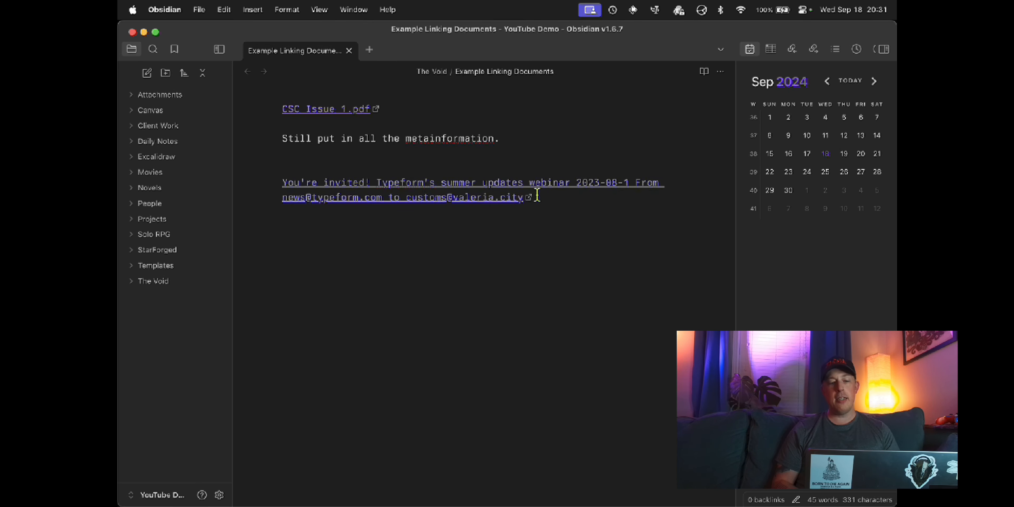
Open the Typeform webinar email from its link in the note, look through it and close its message window
{"action": "left_click", "coordinate": [475, 196]}
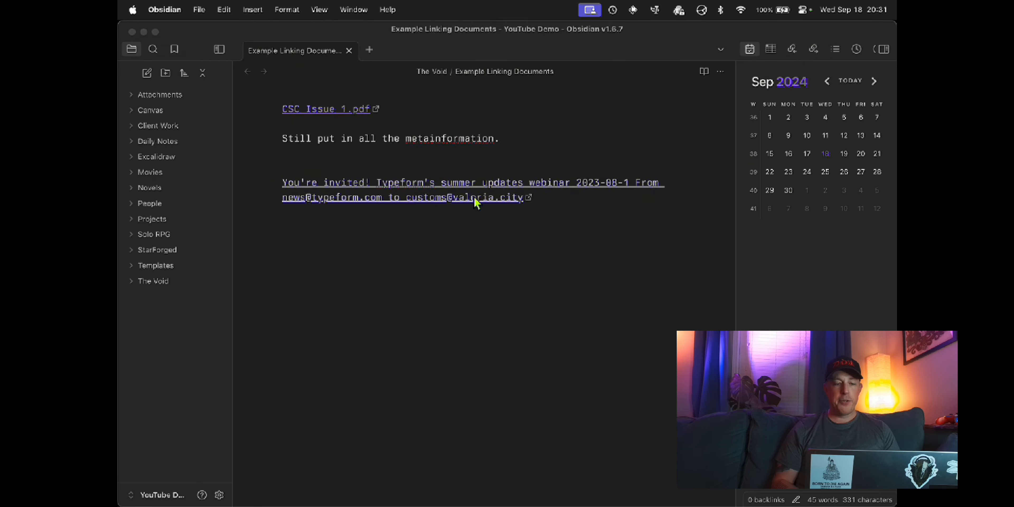
{"action": "scroll", "coordinate": [475, 224], "scroll_direction": "down", "scroll_amount": 10}
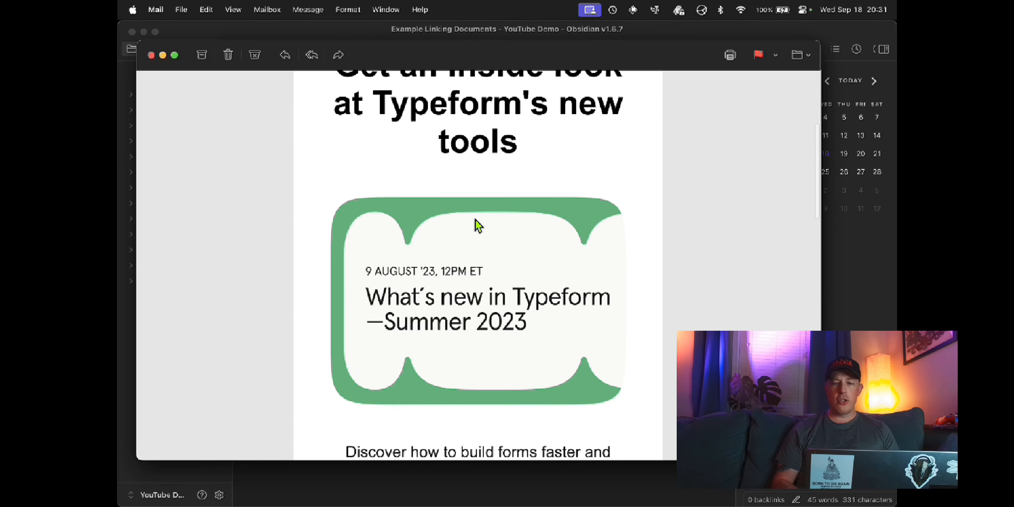
{"action": "scroll", "coordinate": [475, 222], "scroll_direction": "up", "scroll_amount": 10}
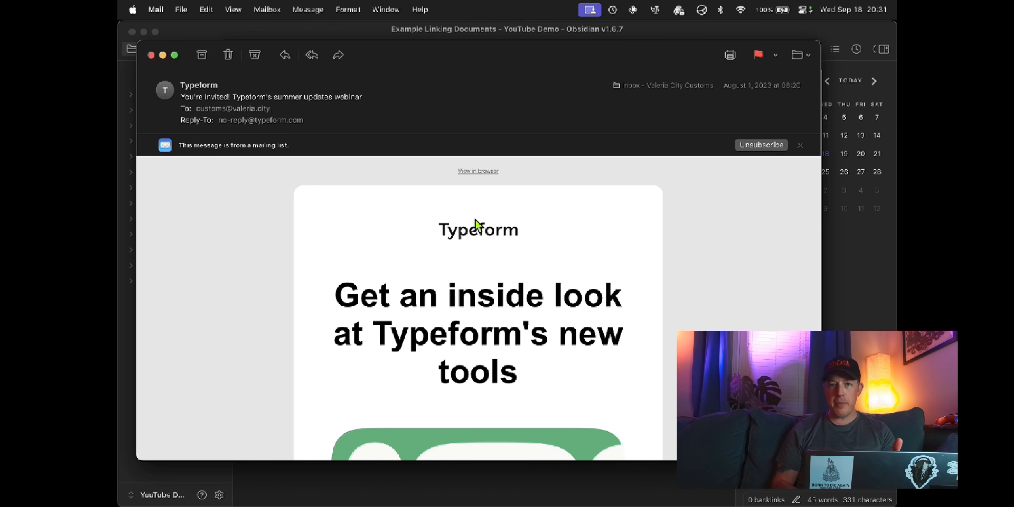
{"action": "left_click", "coordinate": [151, 55]}
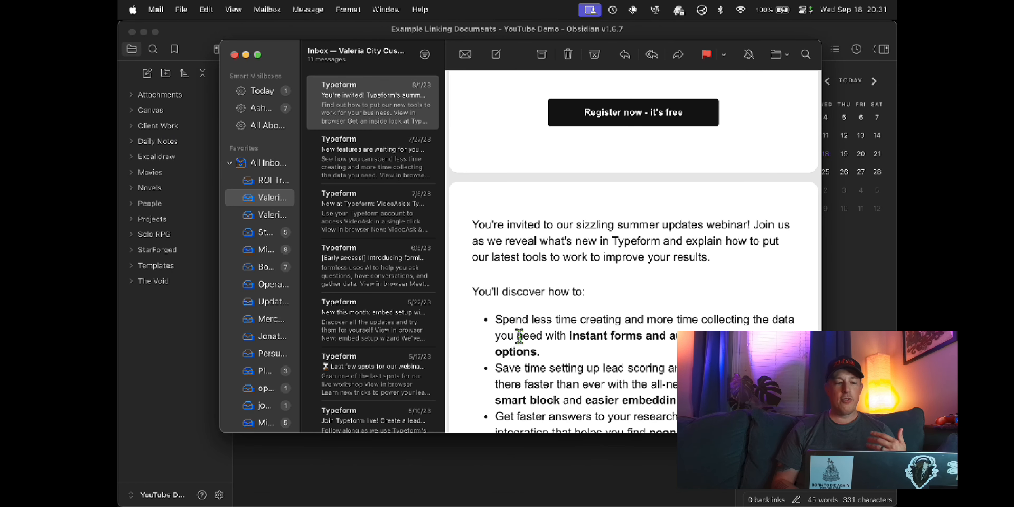
Copy the word "invited" from the webinar email's introductory paragraph and return to the Obsidian note
{"action": "right_click", "coordinate": [532, 232]}
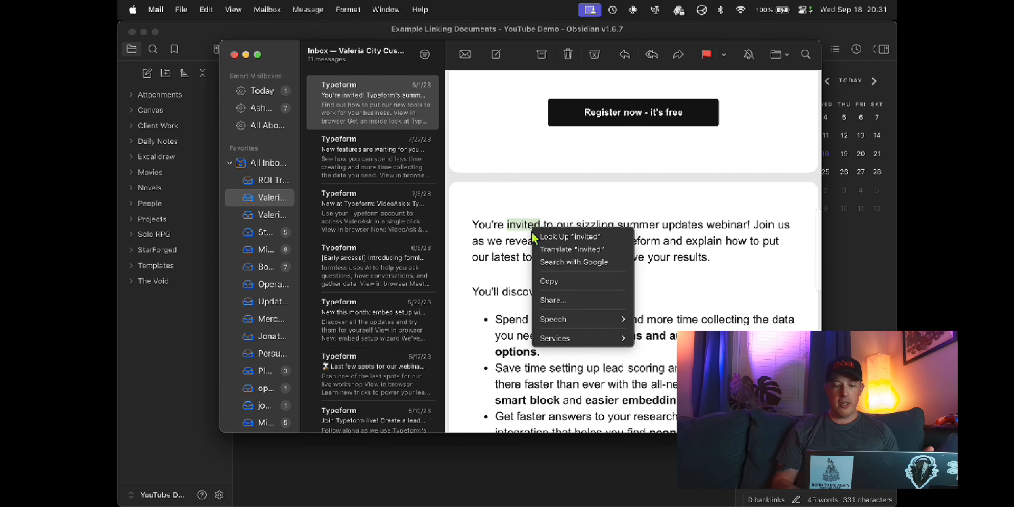
{"action": "left_click", "coordinate": [559, 280]}
{"action": "left_click", "coordinate": [526, 479]}
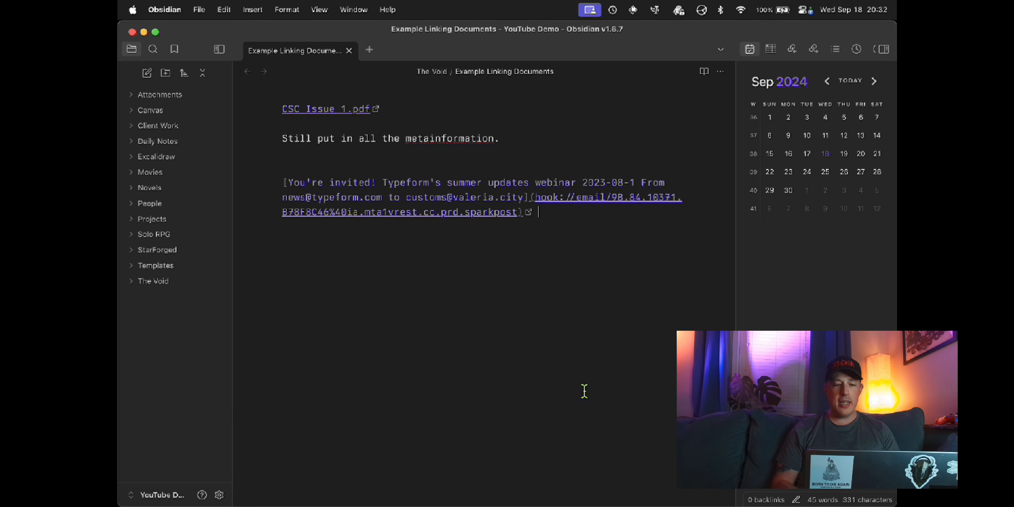
Add the text "Trying alink" on a new line below the Typeform email link
{"action": "key", "text": "Return"}
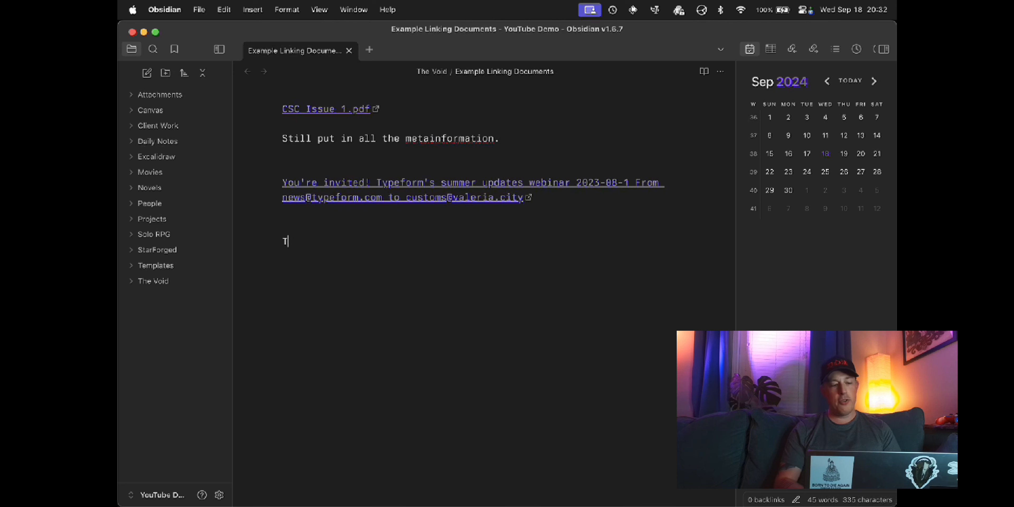
{"action": "type", "text": "Trying alink"}
{"action": "key", "text": "super+a"}
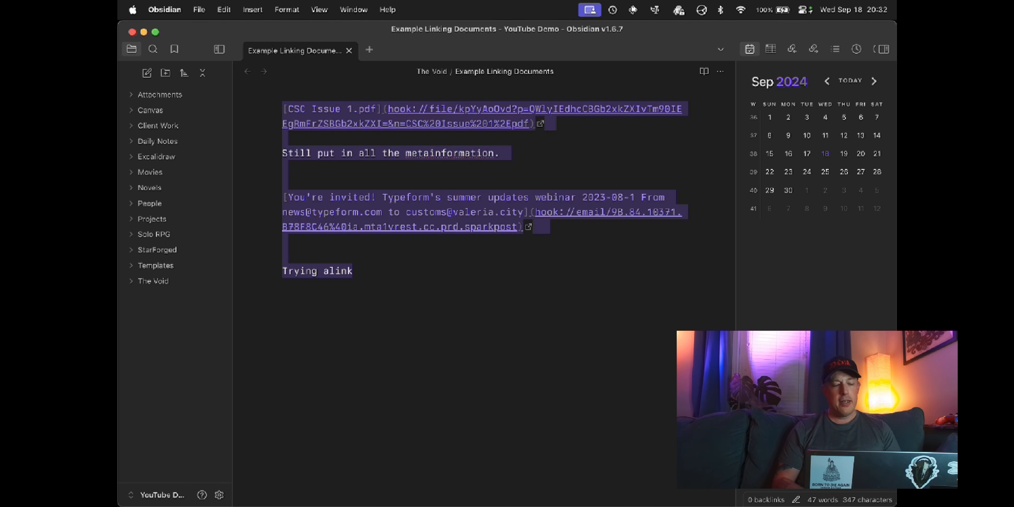
{"action": "key", "text": "Right"}
{"action": "left_click", "coordinate": [359, 233]}
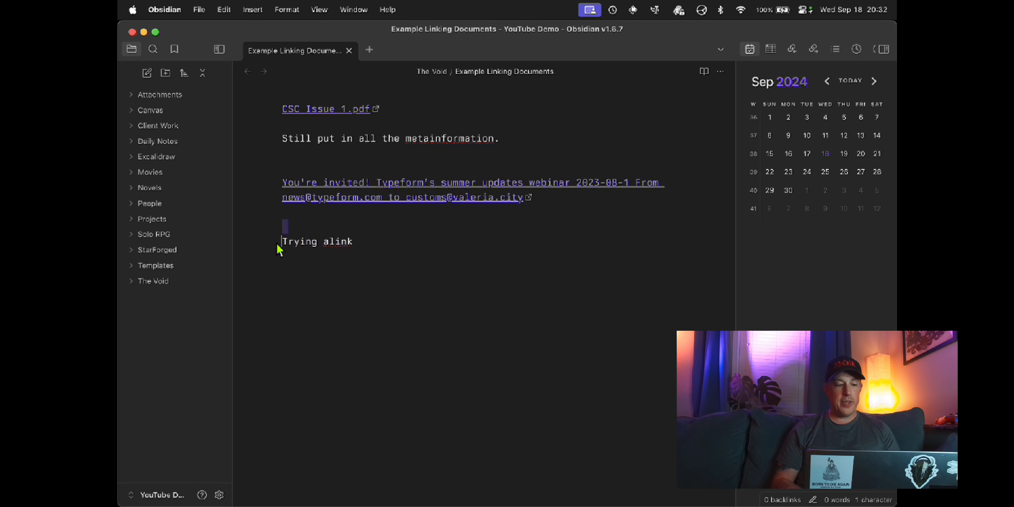
Turn the text "Trying alink" into a Markdown link with "invited" as its target
{"action": "left_click_drag", "start_coordinate": [353, 241], "coordinate": [284, 247]}
{"action": "key", "text": "super+k"}
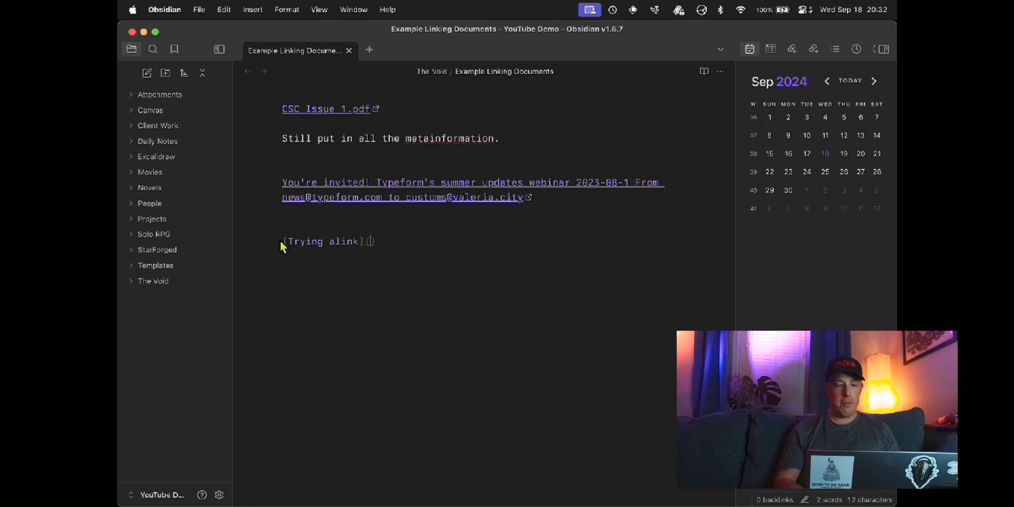
{"action": "type", "text": "invited"}
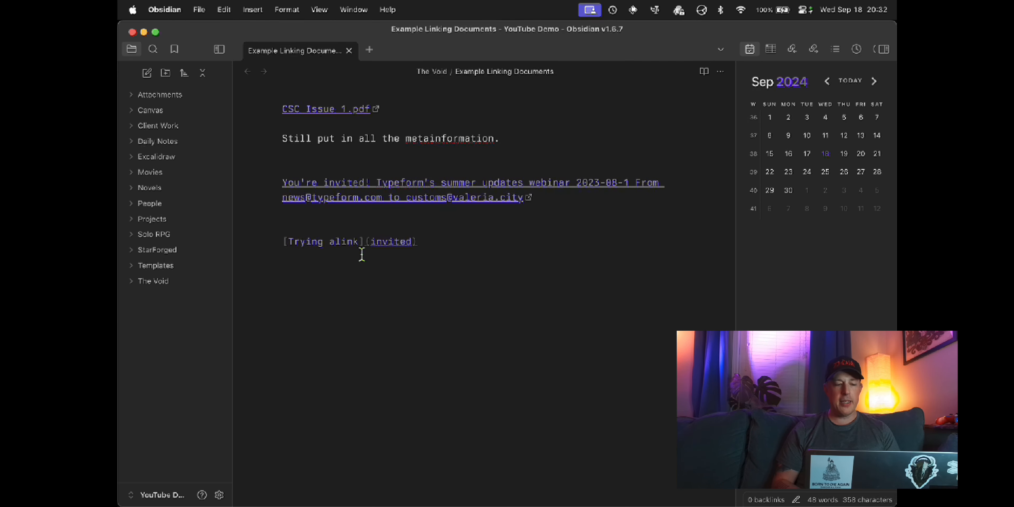
{"action": "left_click", "coordinate": [523, 254]}
Follow the "Trying alink" link to check its target and go back to the Example Linking Documents note
{"action": "left_click", "coordinate": [342, 243]}
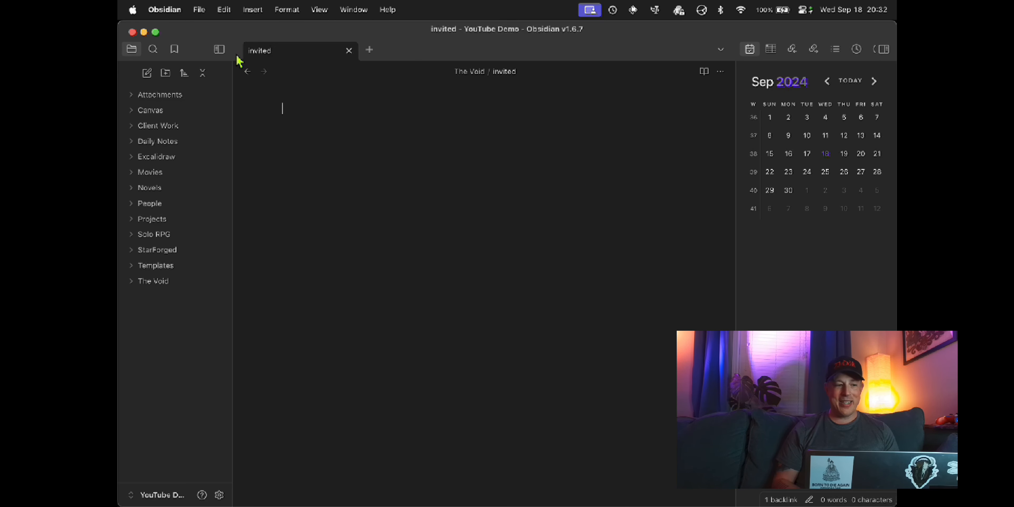
{"action": "left_click", "coordinate": [247, 72]}
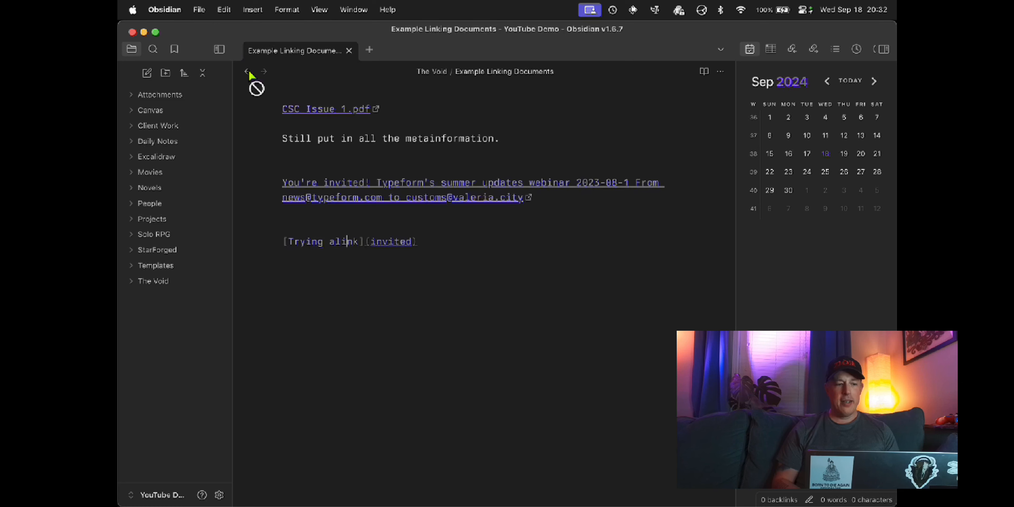
{"action": "left_click", "coordinate": [506, 258]}
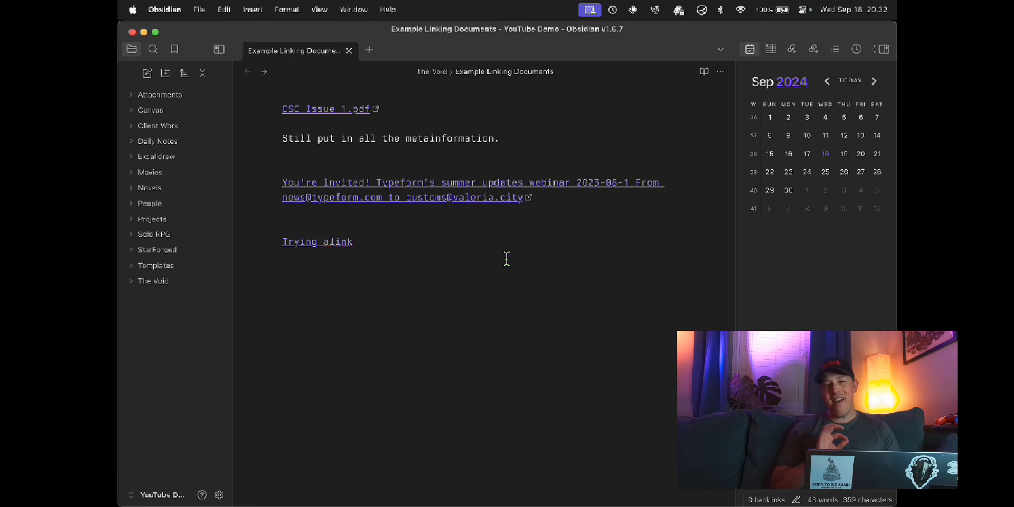
{"action": "key", "text": "super+Tab"}
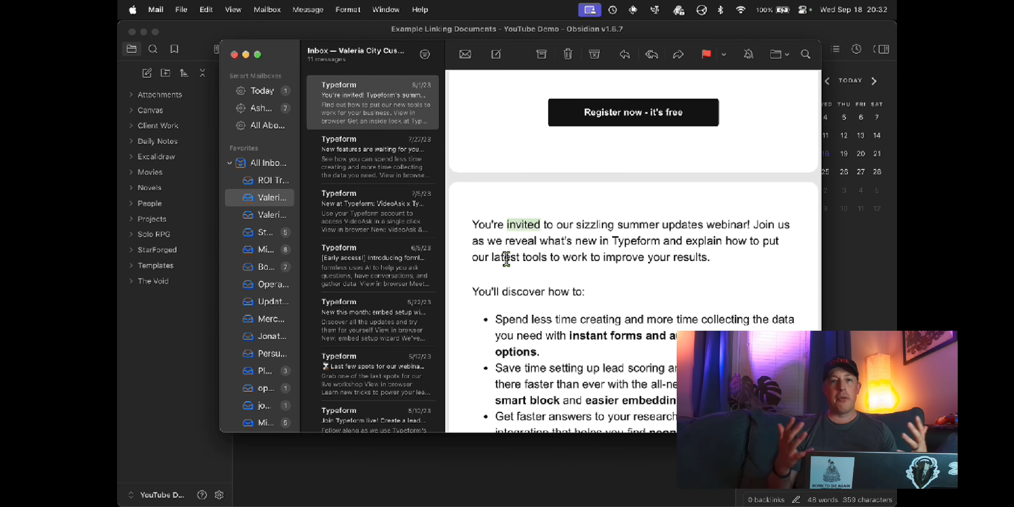
{"action": "left_click", "coordinate": [507, 258]}
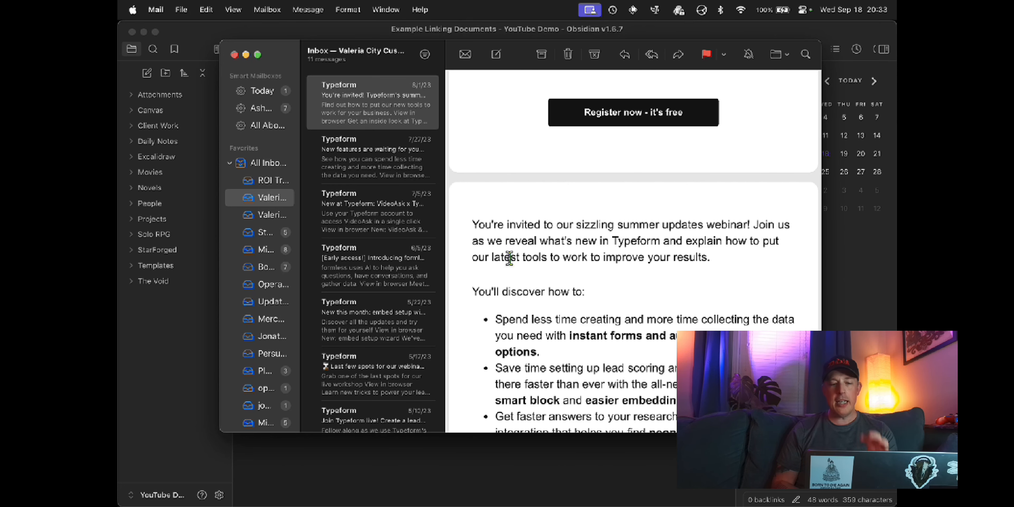
{"action": "left_click_drag", "start_coordinate": [532, 257], "coordinate": [561, 286]}
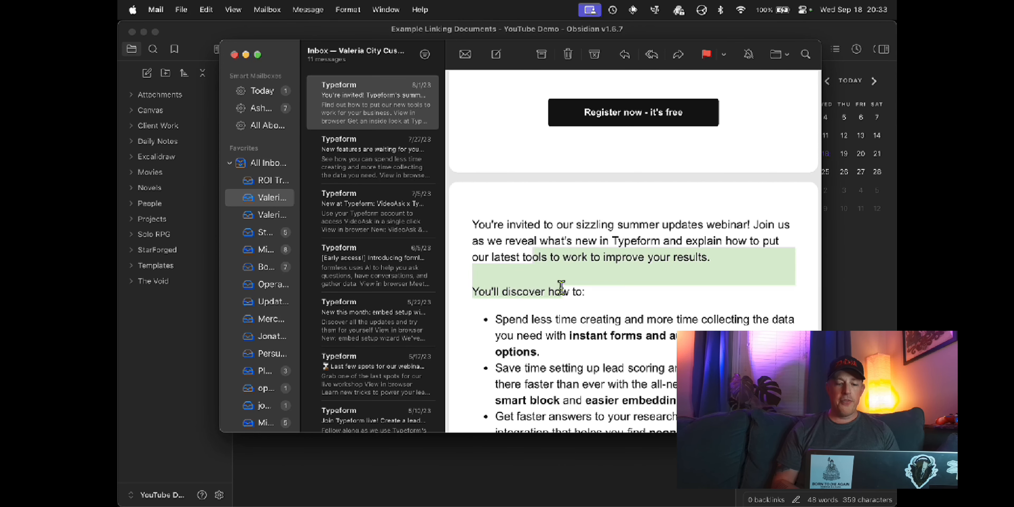
{"action": "left_click", "coordinate": [561, 287]}
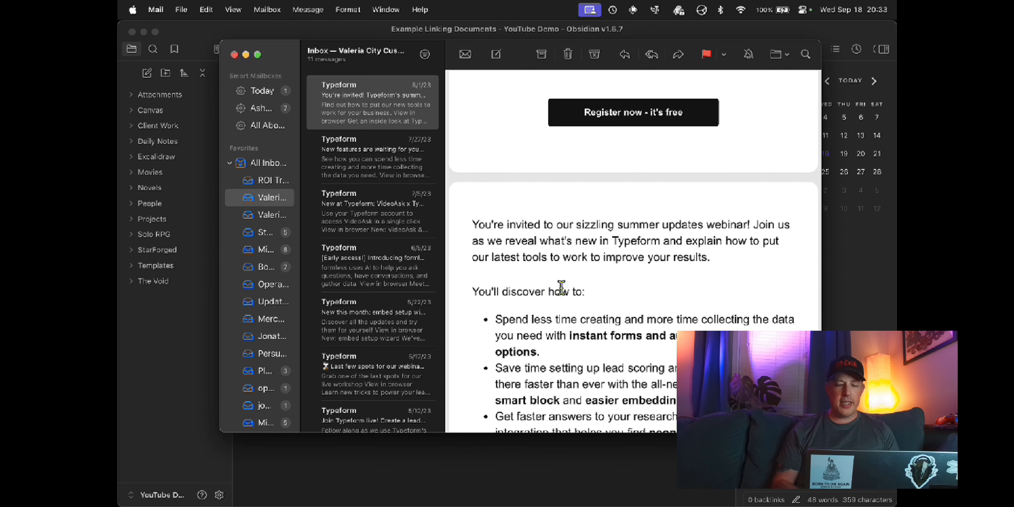
{"action": "left_click", "coordinate": [461, 476]}
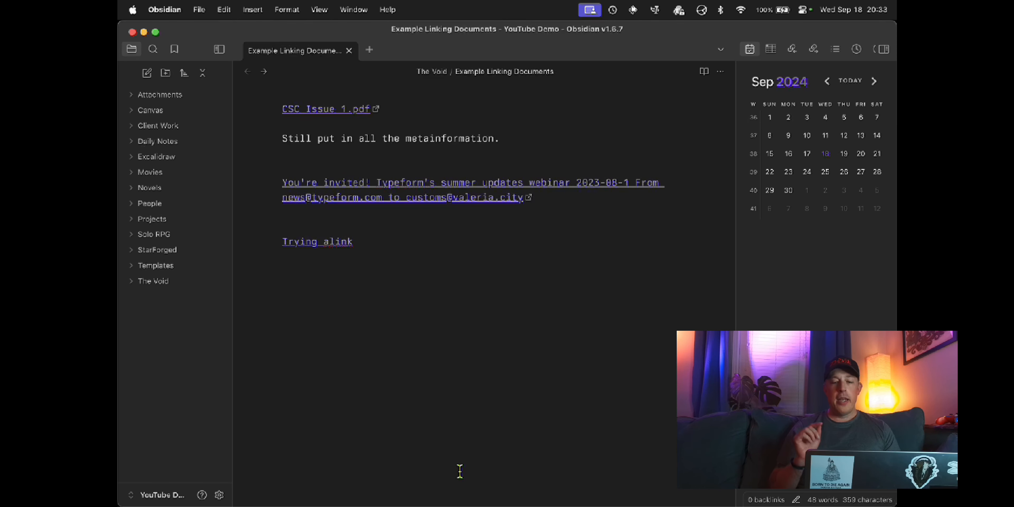
Switch to Finder and move CSC Issue 1.pdf from Air Gap Folder into Not A Fake Folder
{"action": "key", "text": "super+Tab"}
{"action": "key", "text": "super+Tab"}
{"action": "key", "text": "super+Tab"}
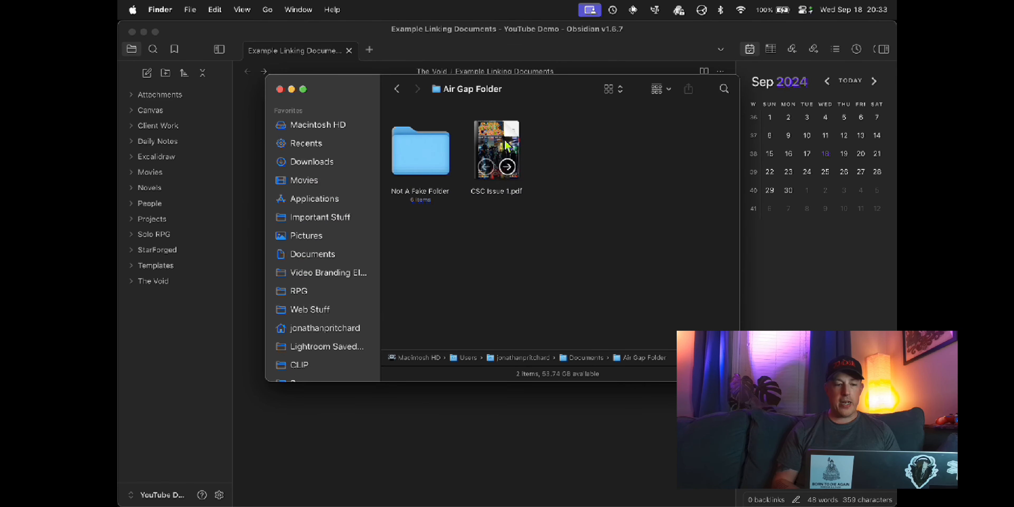
{"action": "left_click_drag", "start_coordinate": [502, 162], "coordinate": [421, 156]}
Open Not A Fake Folder and show the Hookmark context window for IncognitoMentalist.jpg
{"action": "double_click", "coordinate": [420, 150]}
{"action": "left_click", "coordinate": [604, 256]}
{"action": "key", "text": "ctrl+h"}
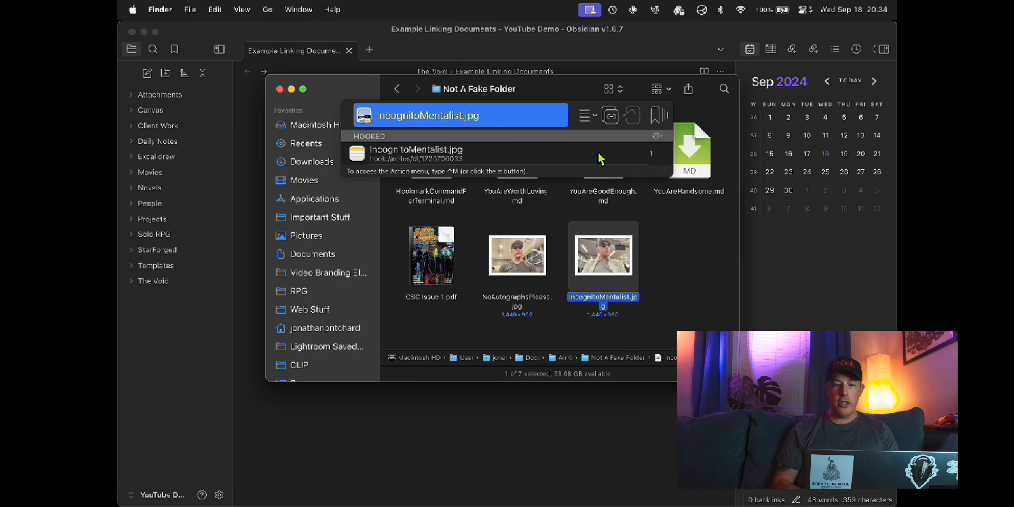
Open Hookmark's settings, review the General, Shortcuts and Notes preferences, and close the settings window
{"action": "left_click", "coordinate": [657, 137]}
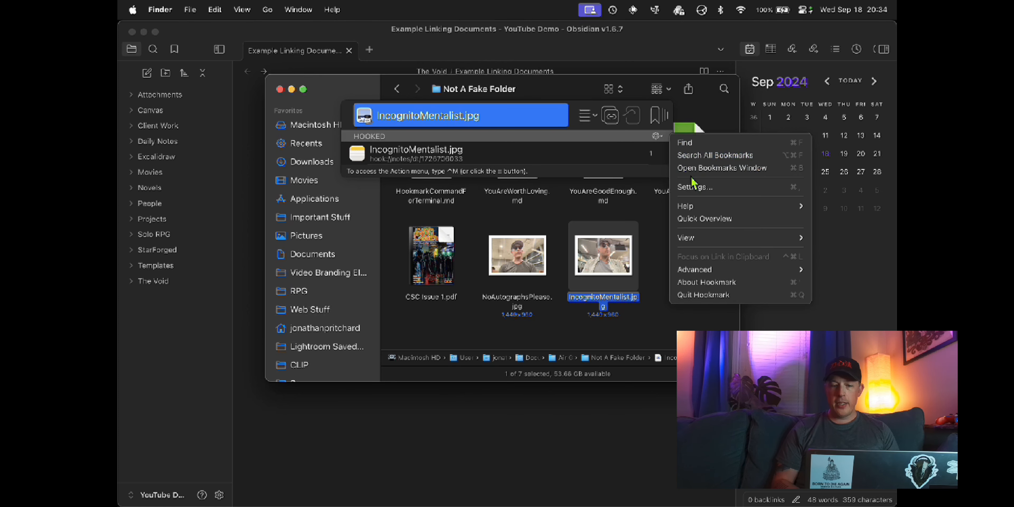
{"action": "left_click", "coordinate": [693, 186]}
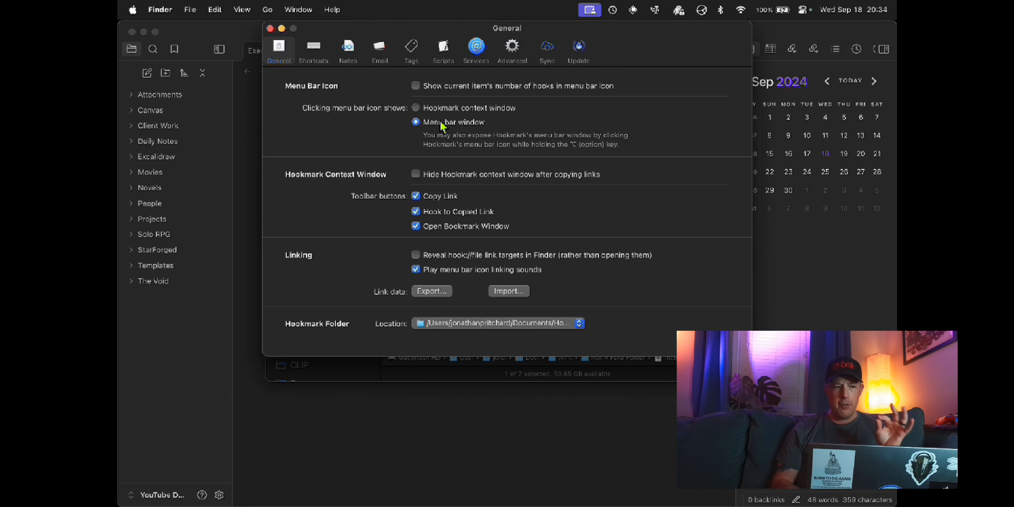
{"action": "left_click", "coordinate": [313, 50]}
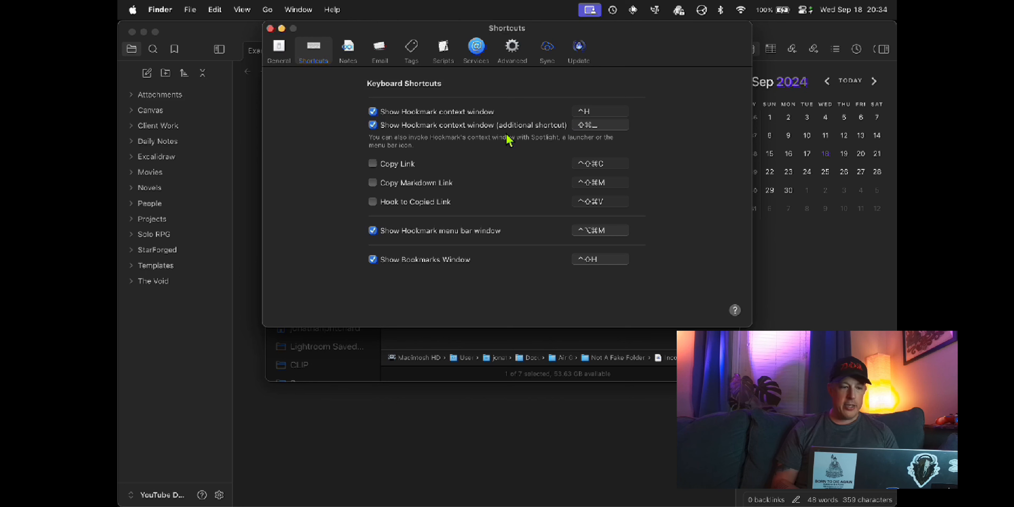
{"action": "left_click", "coordinate": [348, 51]}
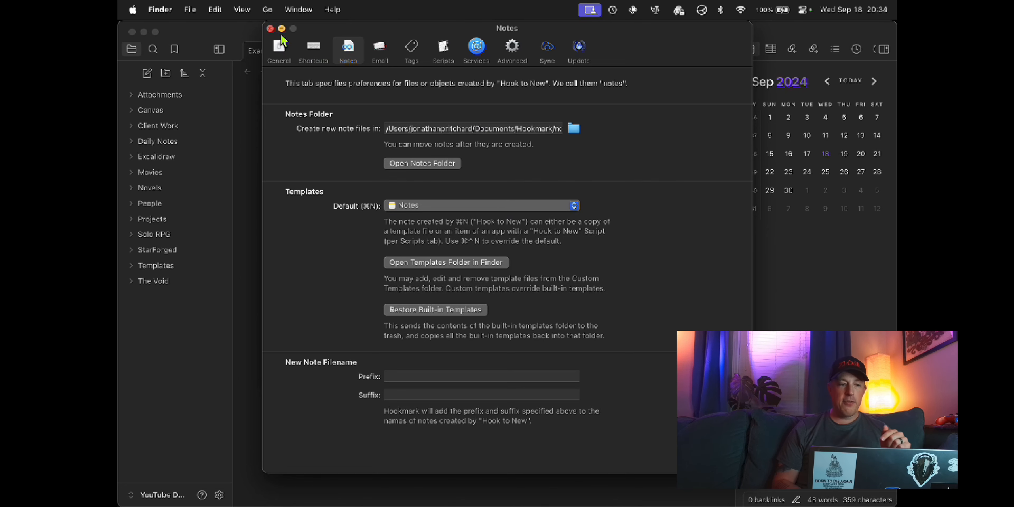
{"action": "left_click", "coordinate": [270, 28]}
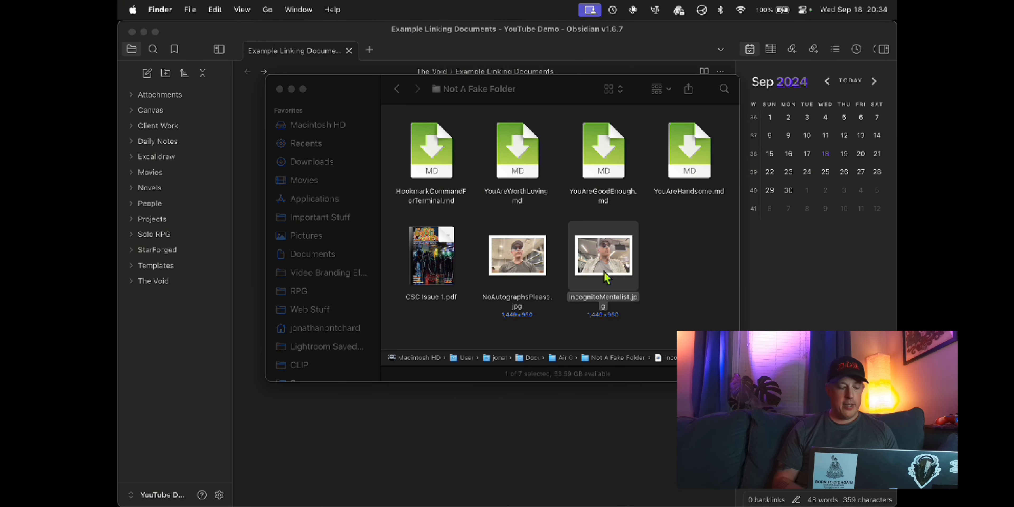
Bring up Hookmark's context window again for the selected IncognitoMentalist.jpg
{"action": "key", "text": "super+shift+space"}
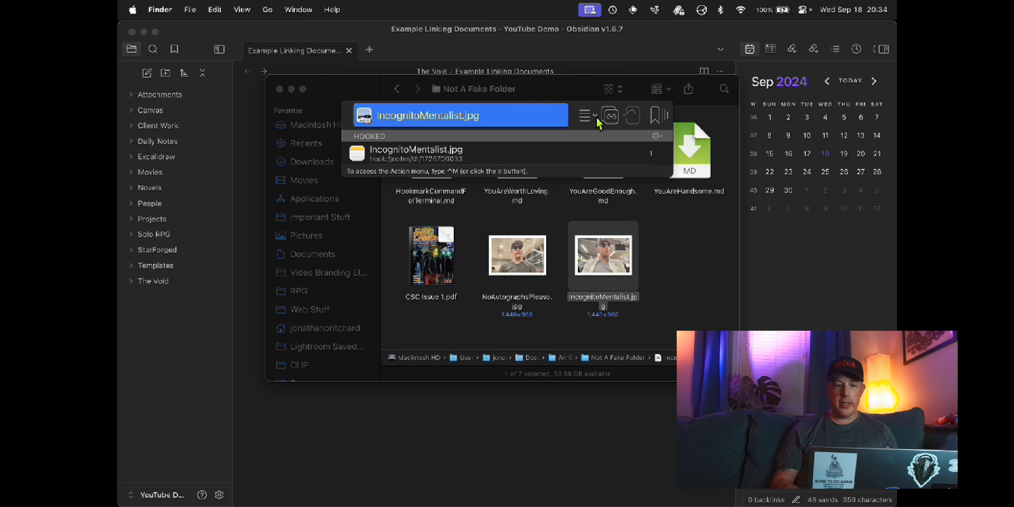